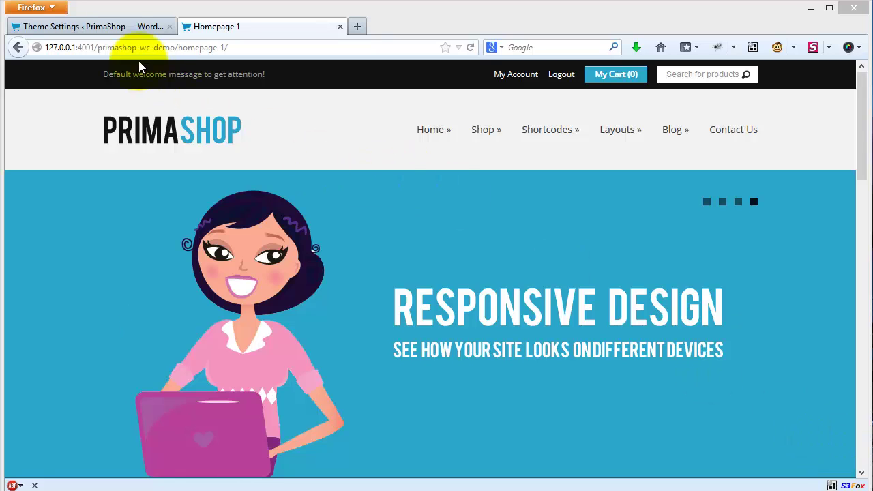
# Switch from the Homepage 1 tab to the Theme Settings admin tab in Firefox
pyautogui.click(113, 26)
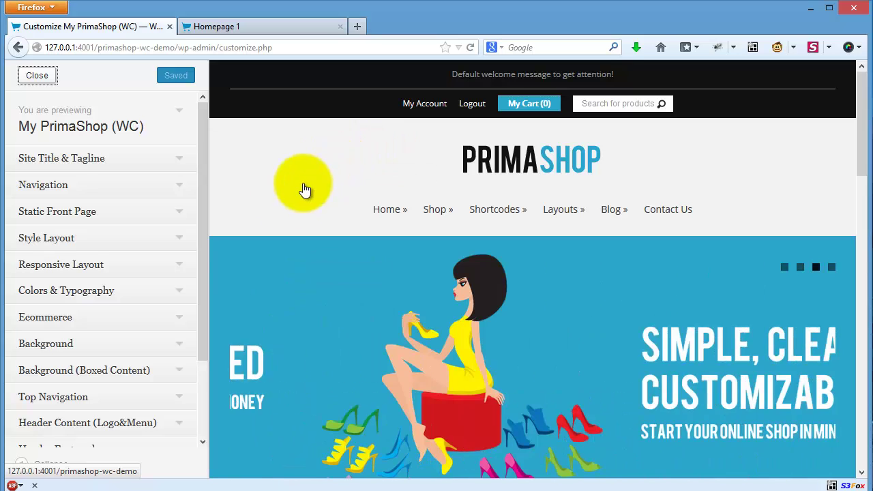
# Change the Responsive Layout option to No, then collapse that section
pyautogui.click(183, 265)
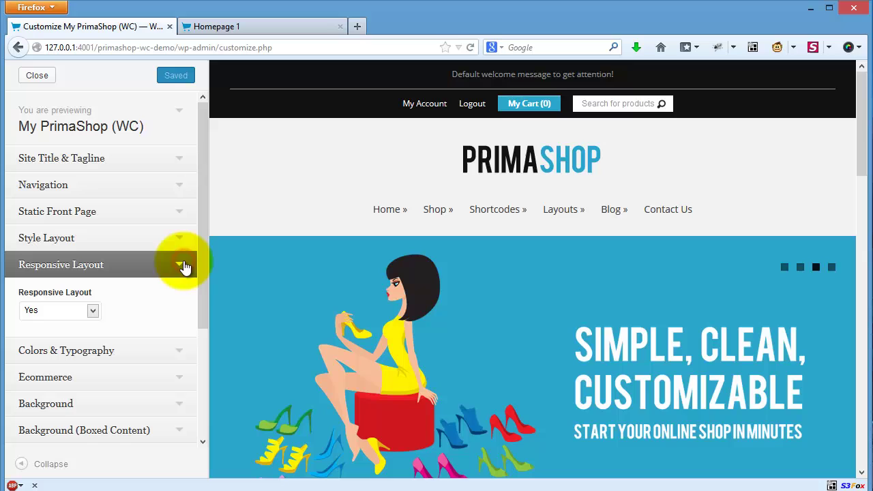
pyautogui.click(86, 314)
pyautogui.click(84, 337)
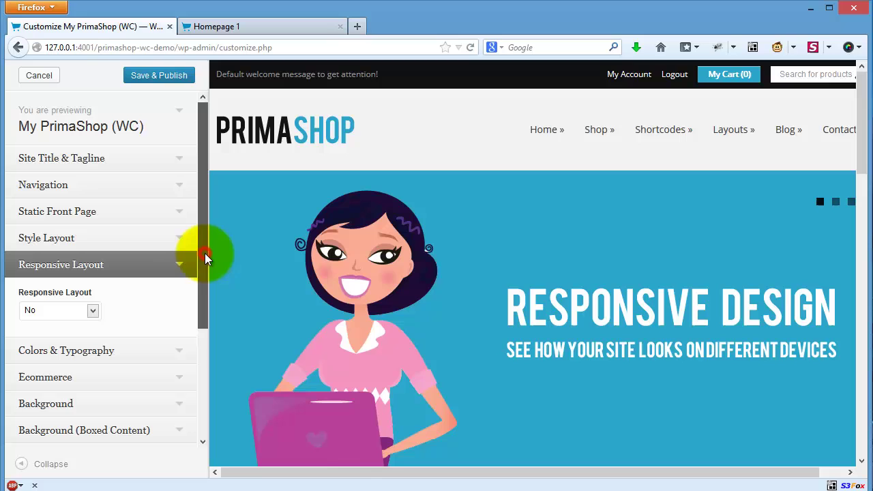
pyautogui.click(184, 269)
pyautogui.scroll(-2, 200, 302)
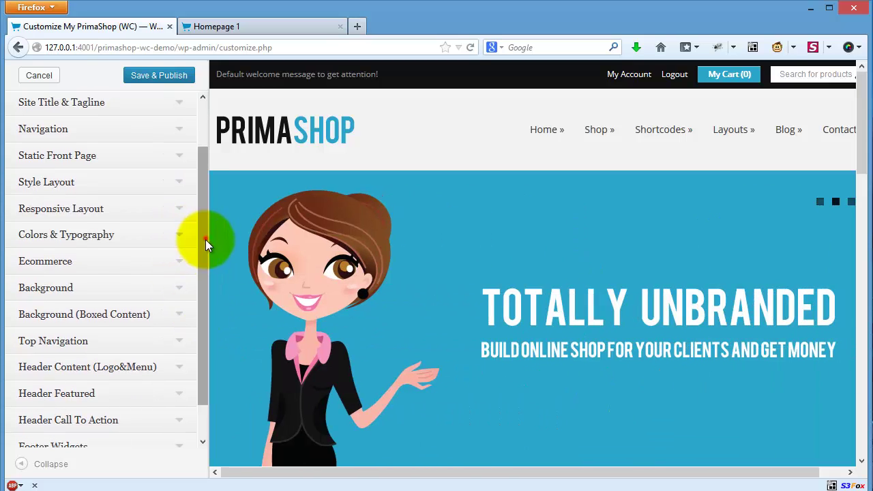
pyautogui.moveTo(206, 238); pyautogui.dragTo(205, 289)
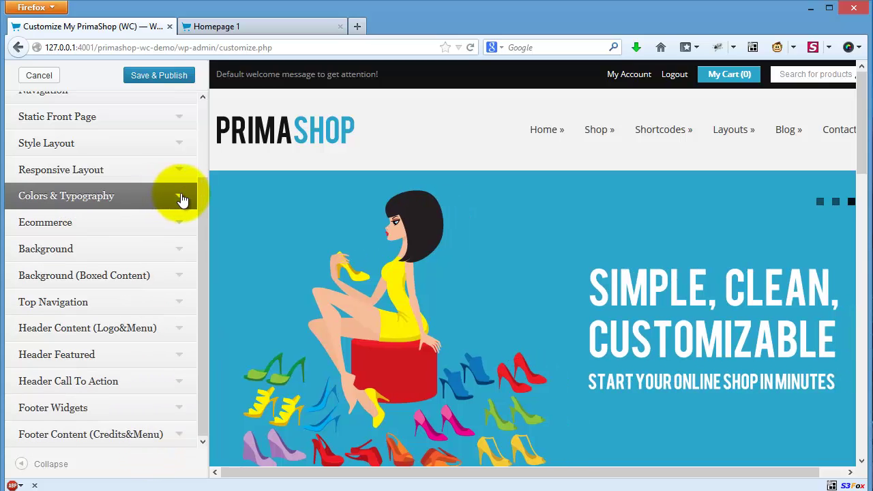
# Expand Colors & Typography, keeping Open Sans for both body and heading fonts
pyautogui.click(181, 196)
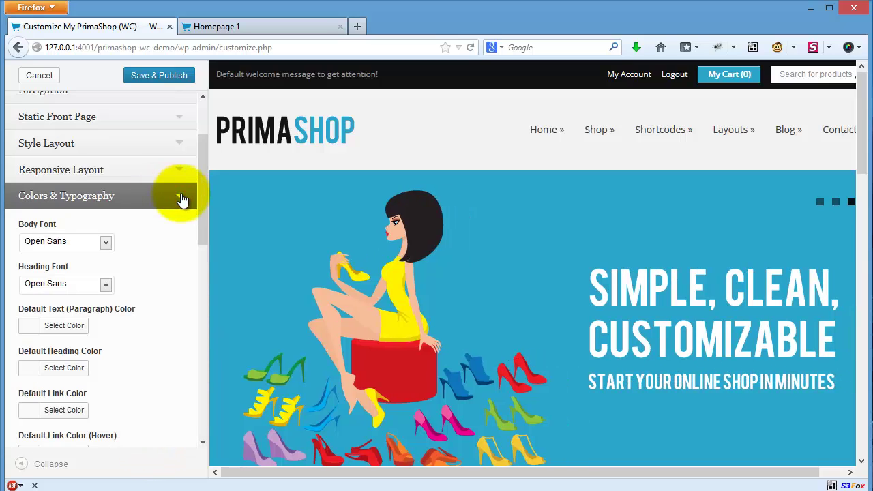
pyautogui.click(181, 197)
pyautogui.click(181, 197)
pyautogui.scroll(-1, 181, 239)
pyautogui.click(104, 213)
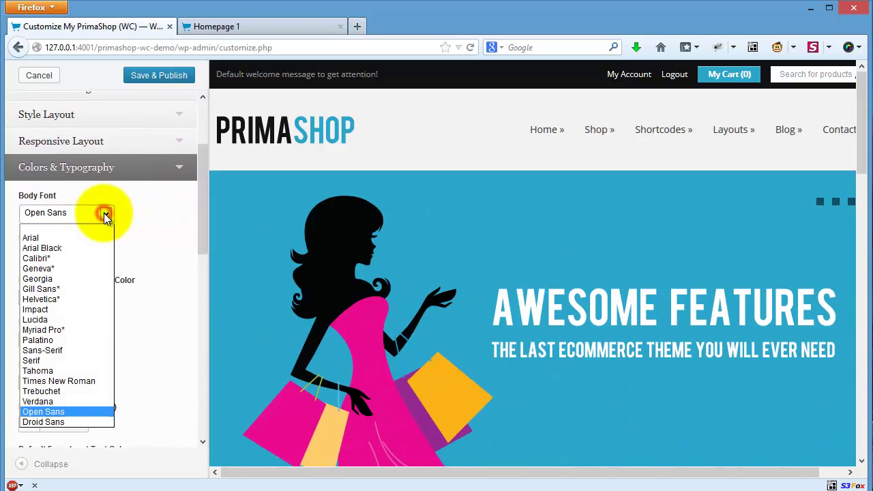
pyautogui.click(135, 214)
pyautogui.click(103, 256)
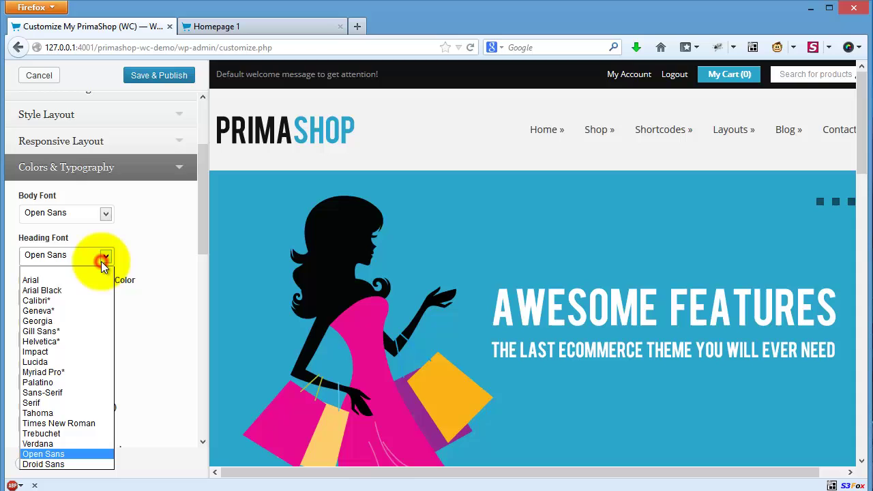
pyautogui.click(155, 261)
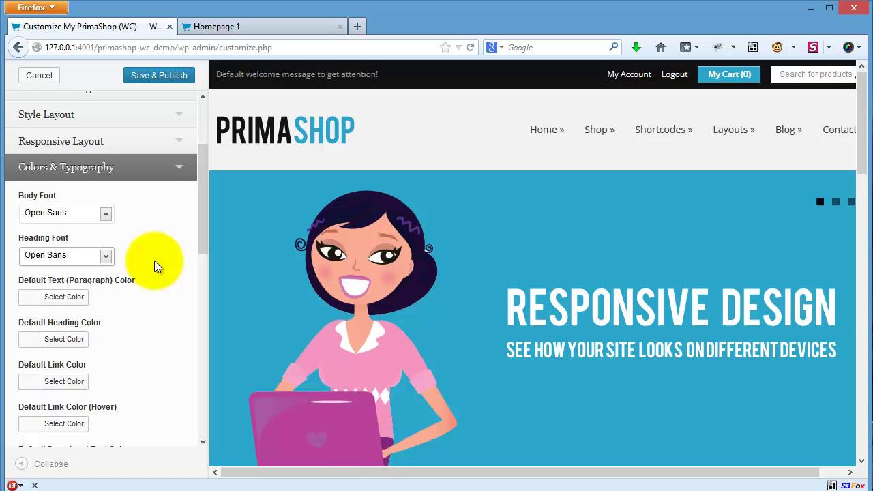
pyautogui.scroll(-1, 154, 260)
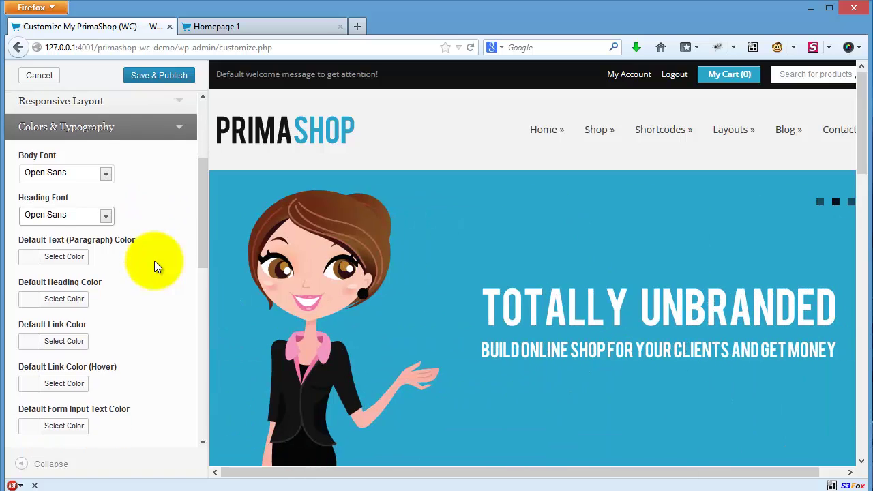
pyautogui.scroll(-1, 155, 260)
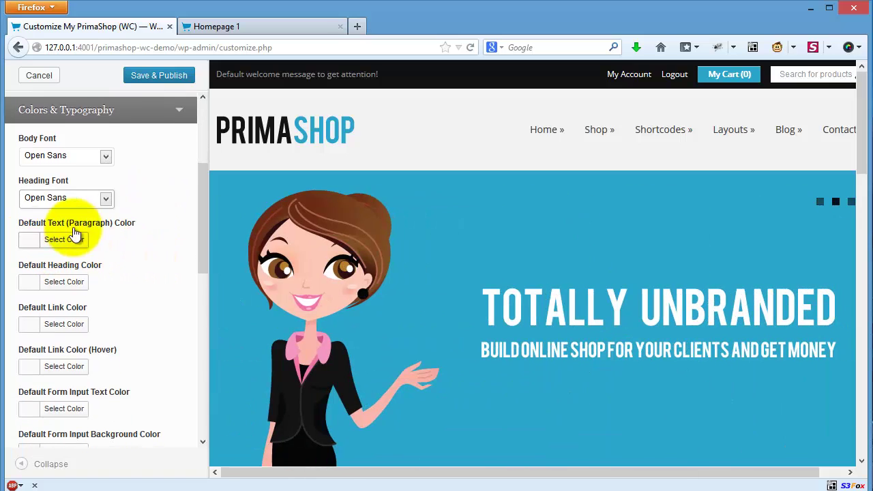
pyautogui.moveTo(860, 141); pyautogui.dragTo(860, 356)
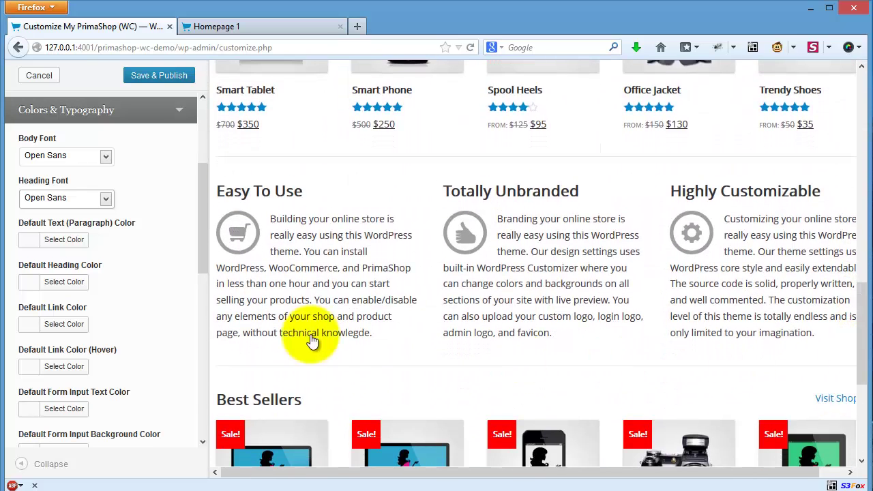
pyautogui.click(60, 240)
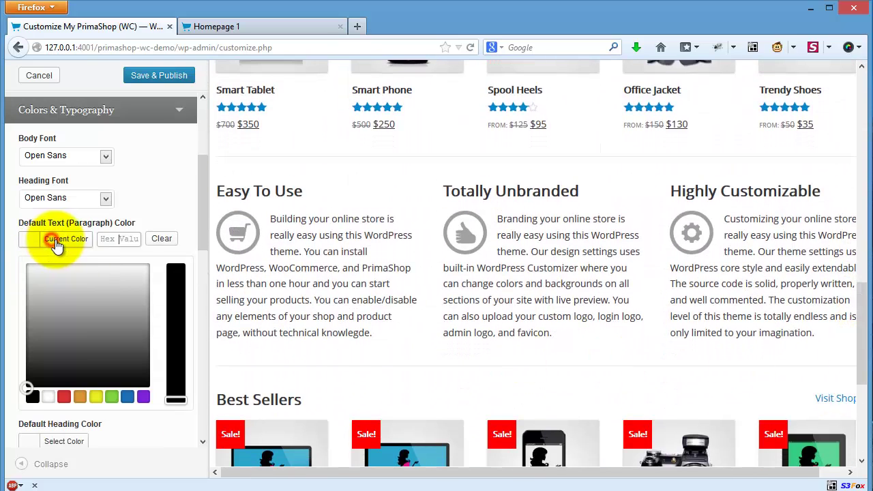
pyautogui.click(64, 397)
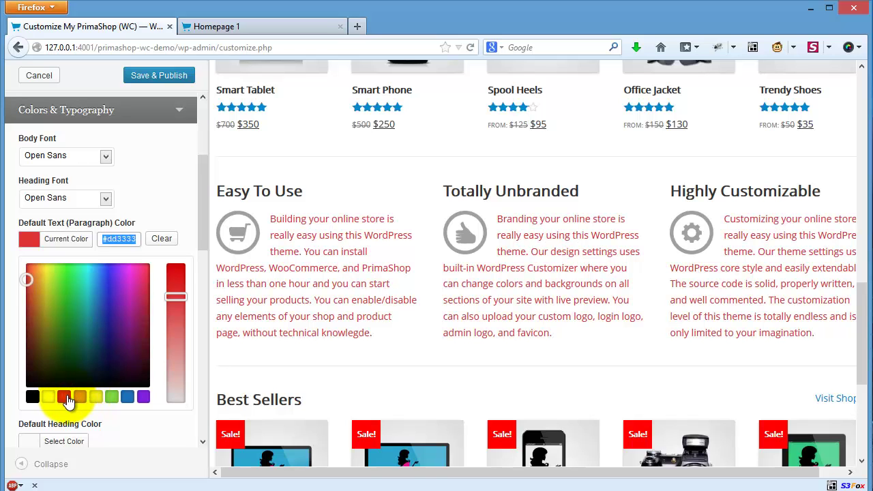
pyautogui.click(97, 399)
pyautogui.click(111, 398)
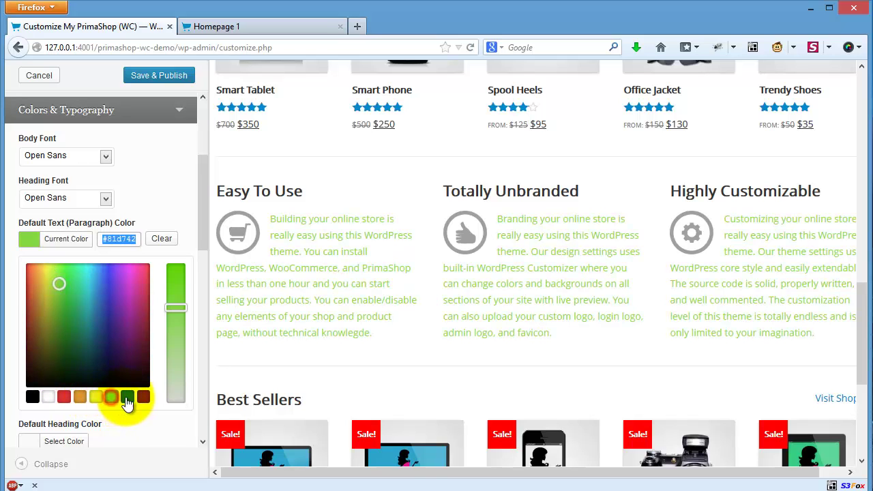
pyautogui.click(129, 398)
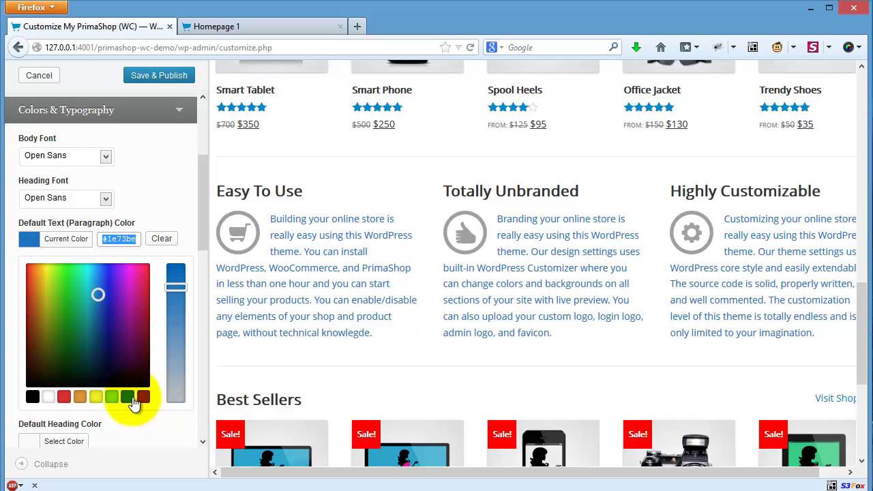
pyautogui.click(162, 239)
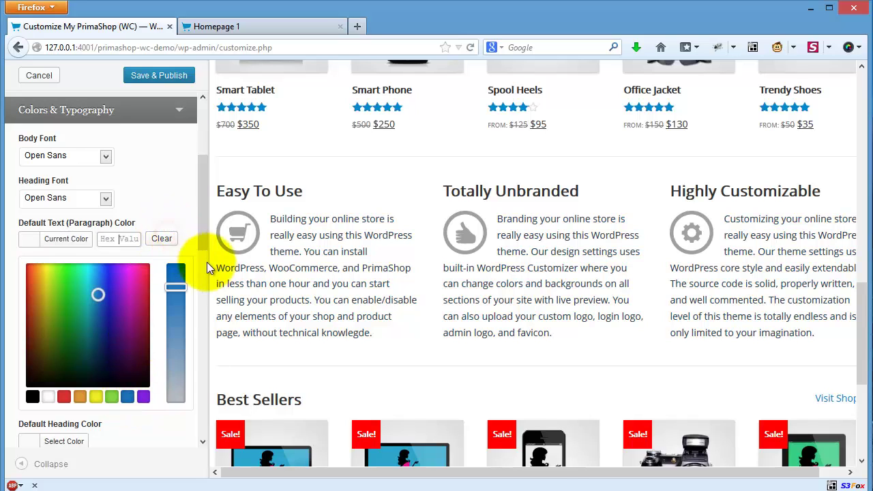
pyautogui.click(50, 243)
pyautogui.click(44, 283)
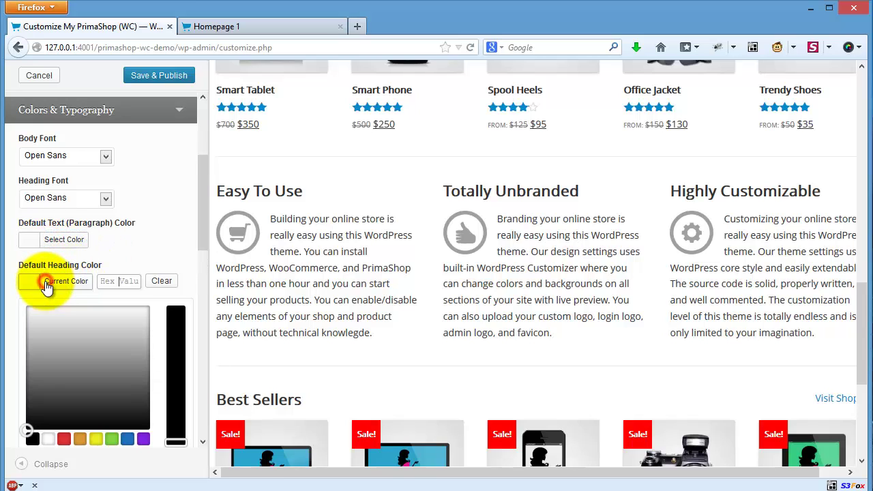
pyautogui.scroll(-1, 69, 288)
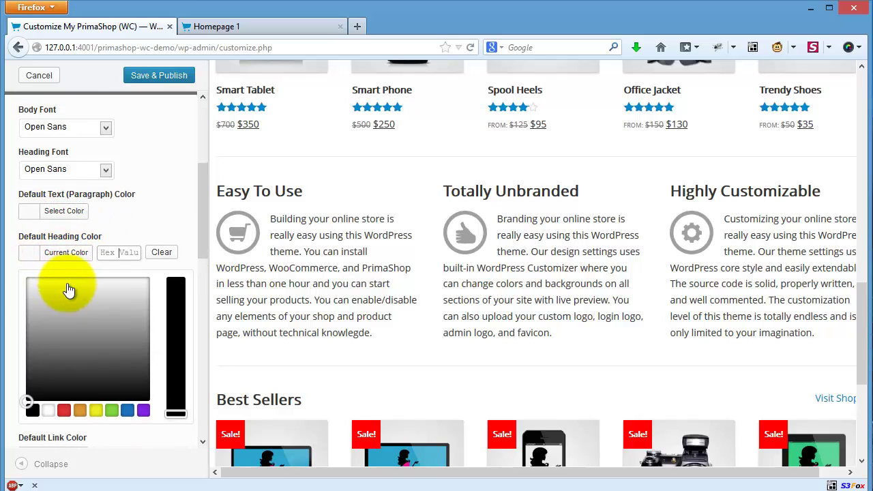
pyautogui.click(127, 410)
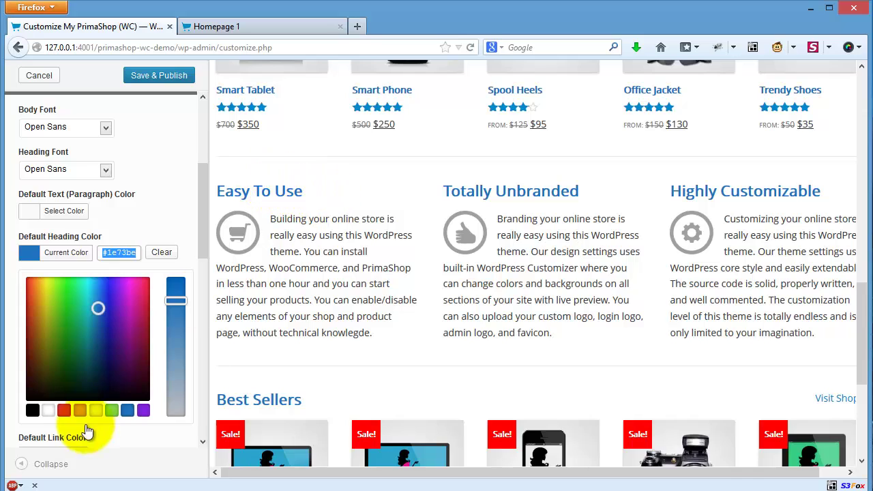
pyautogui.click(164, 253)
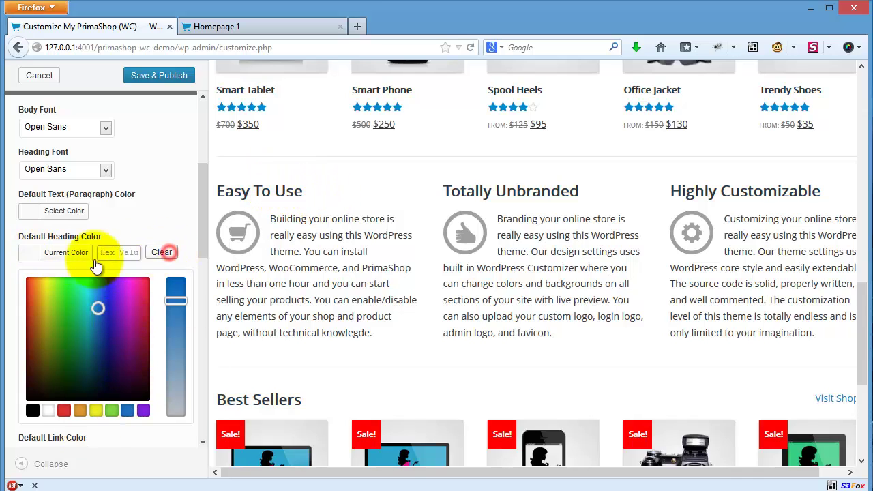
pyautogui.click(33, 253)
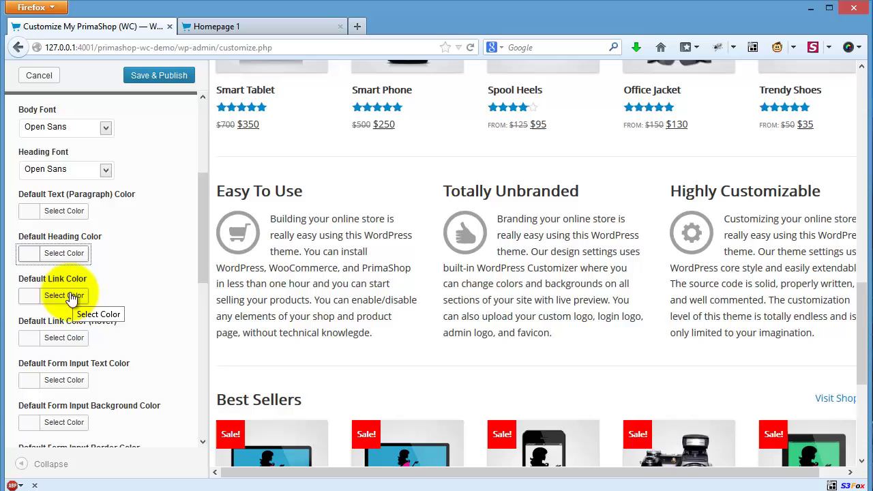
pyautogui.click(28, 295)
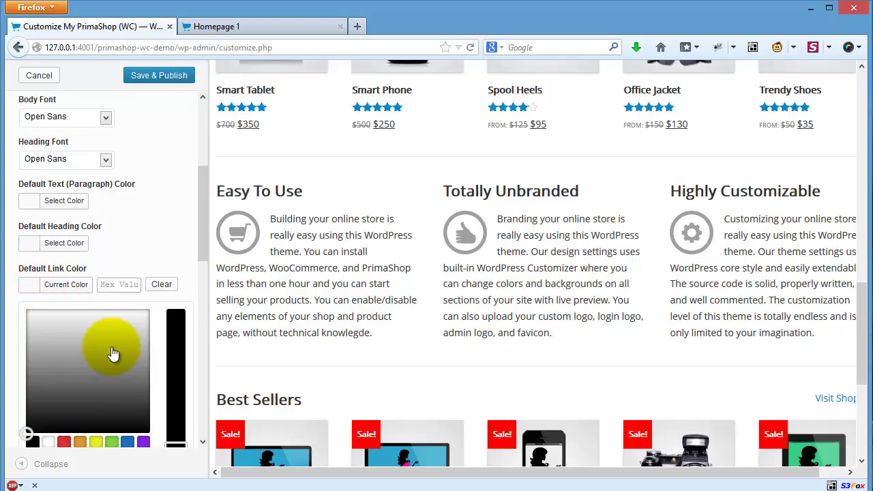
pyautogui.scroll(-1, 113, 353)
pyautogui.click(127, 397)
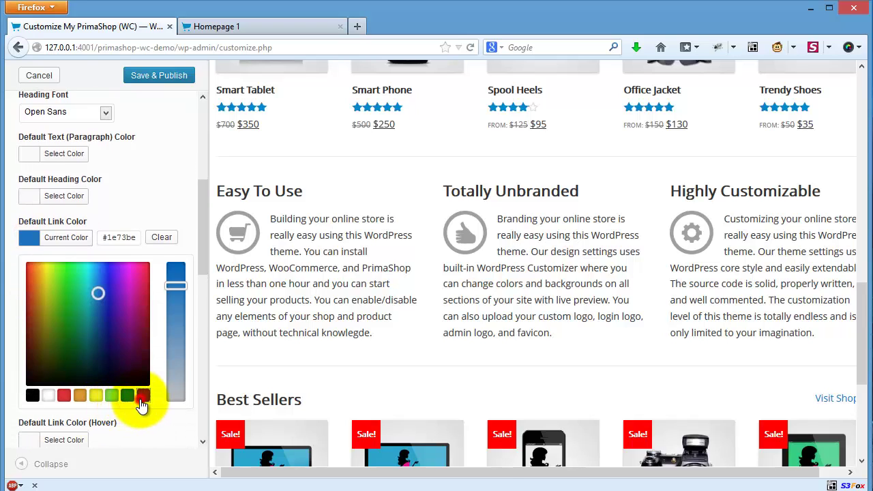
pyautogui.click(142, 397)
pyautogui.click(162, 237)
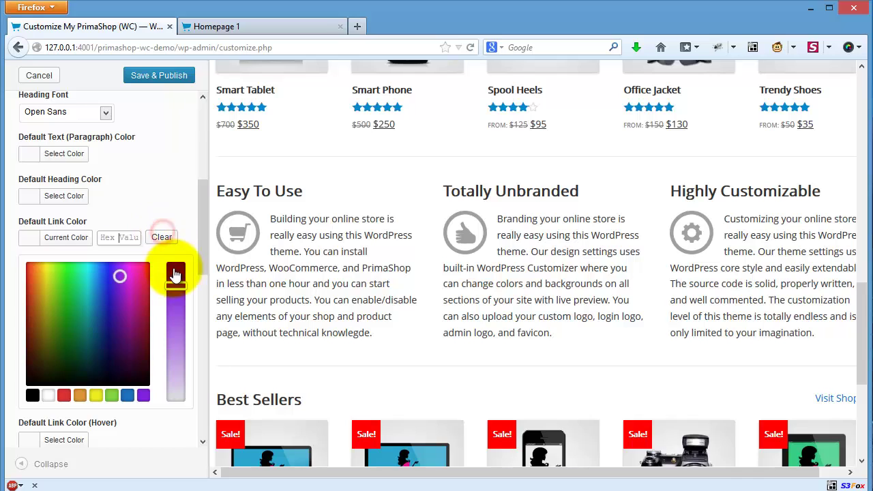
pyautogui.click(51, 237)
pyautogui.scroll(-1, 73, 263)
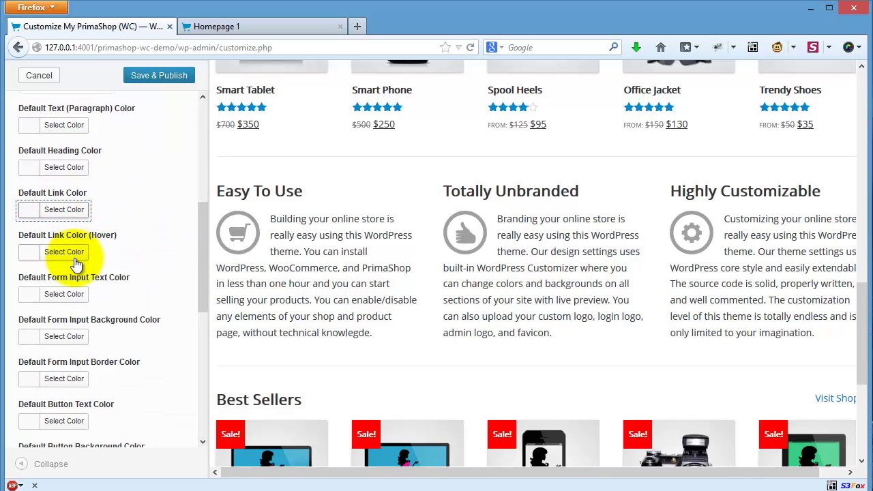
pyautogui.scroll(-4, 75, 264)
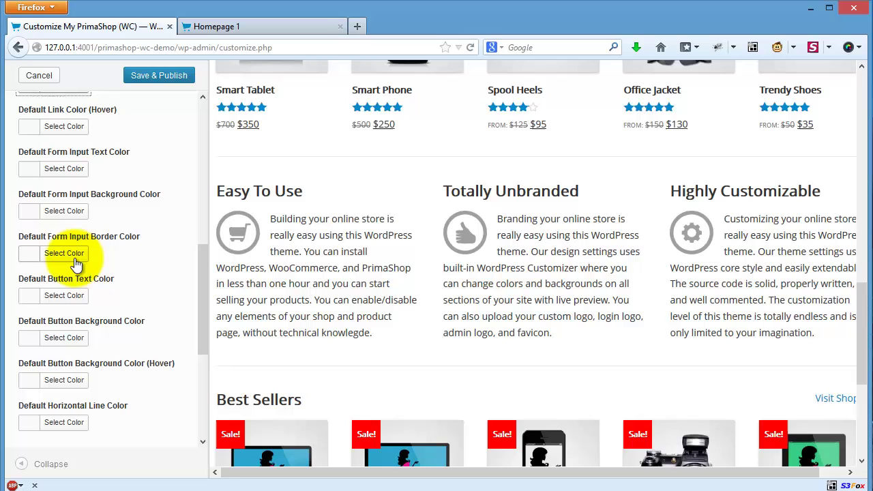
pyautogui.scroll(-7, 75, 266)
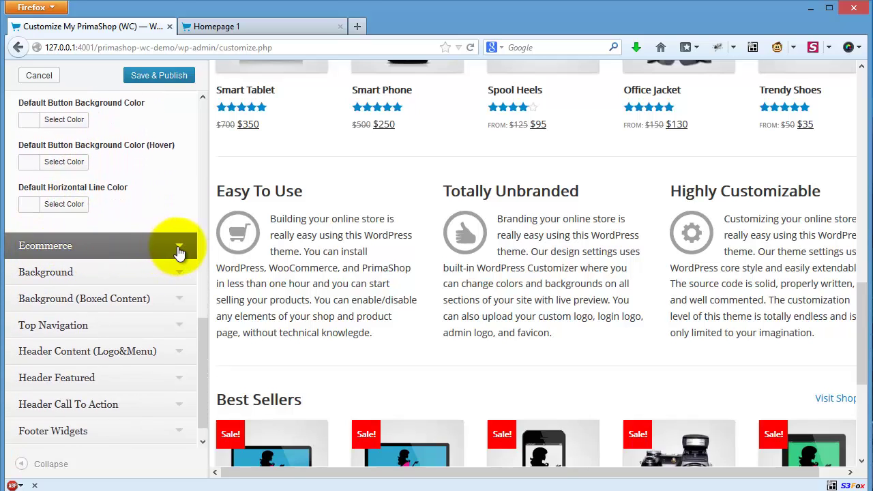
pyautogui.click(179, 249)
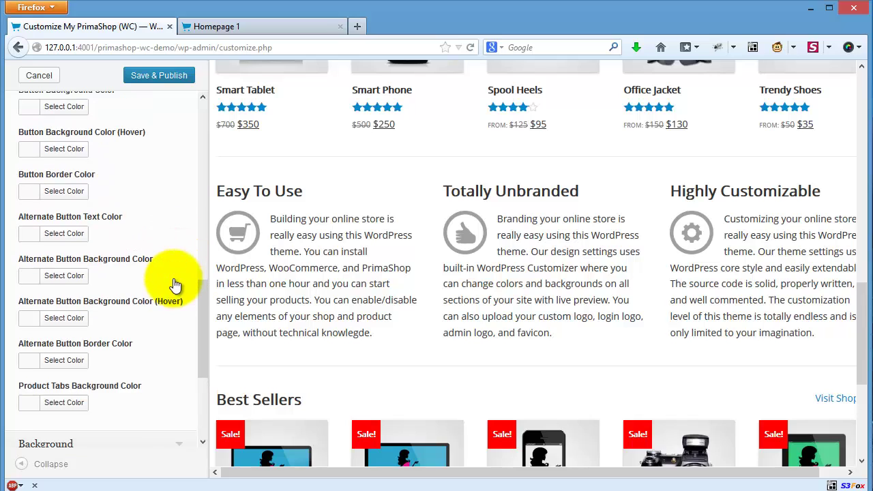
pyautogui.scroll(7, 176, 286)
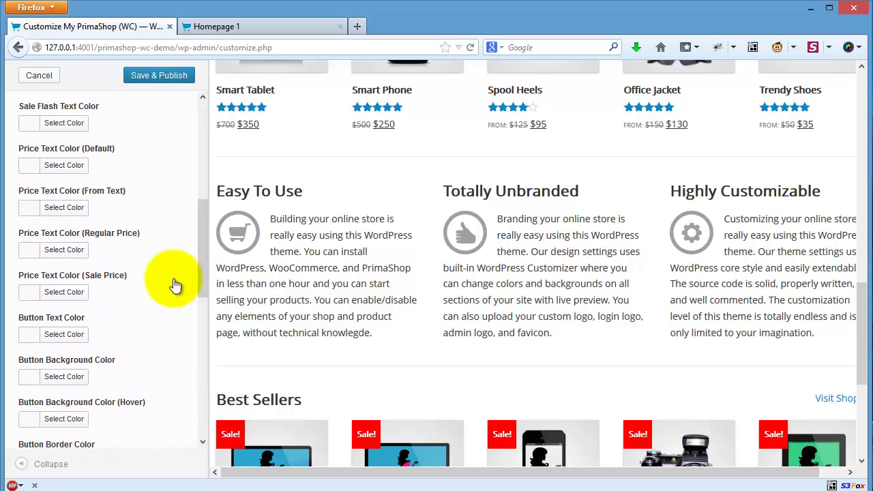
pyautogui.scroll(4, 175, 284)
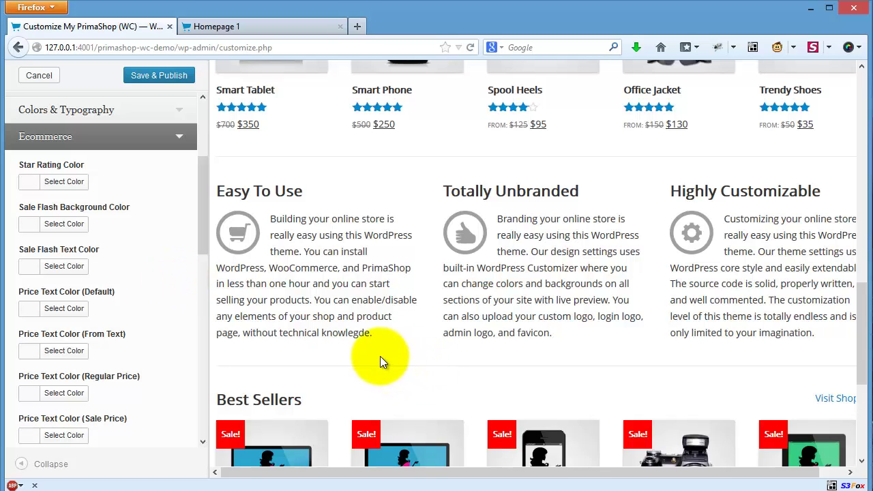
pyautogui.scroll(2, 375, 353)
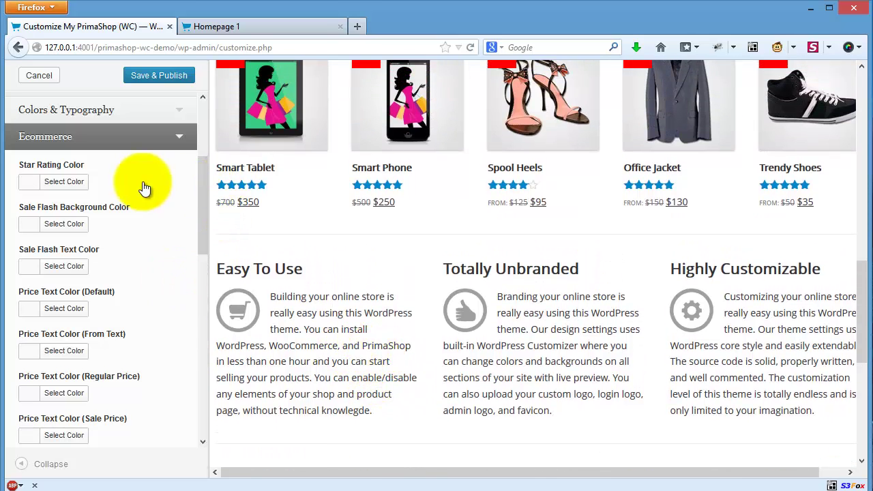
# Make star ratings red (#dd3333) and Sale badge backgrounds blue (#1e73be)
pyautogui.click(51, 185)
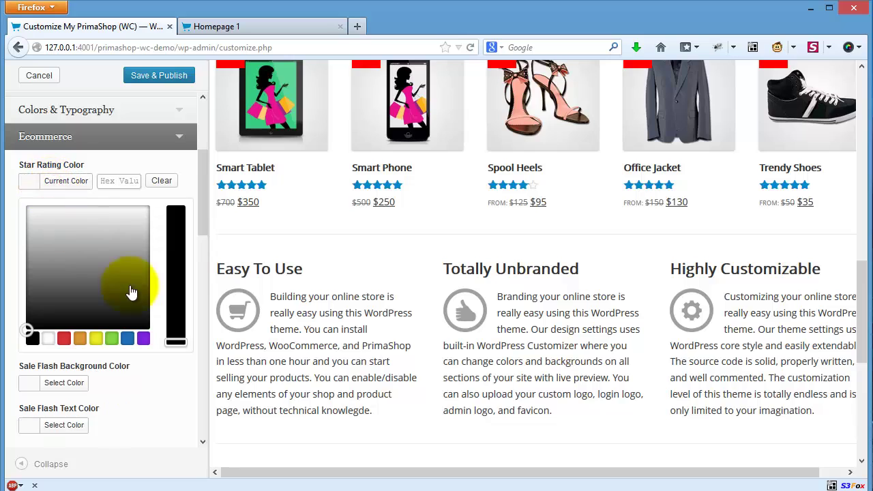
pyautogui.click(63, 339)
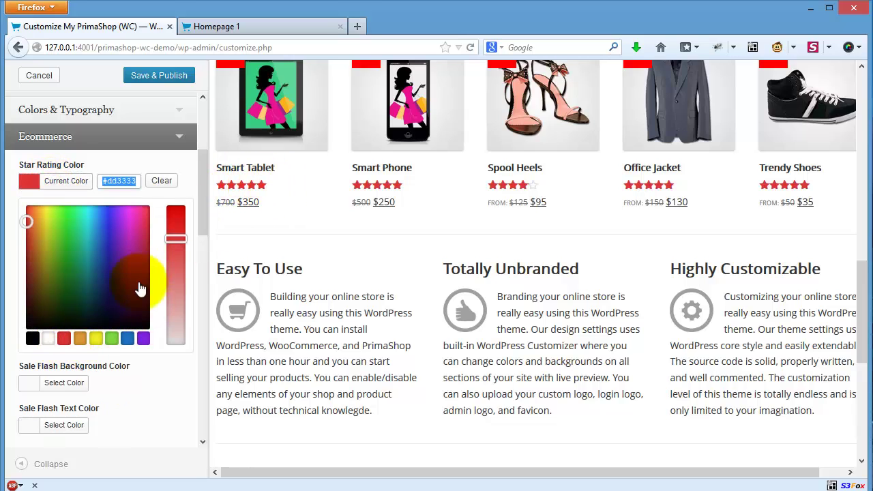
pyautogui.click(157, 172)
pyautogui.click(51, 182)
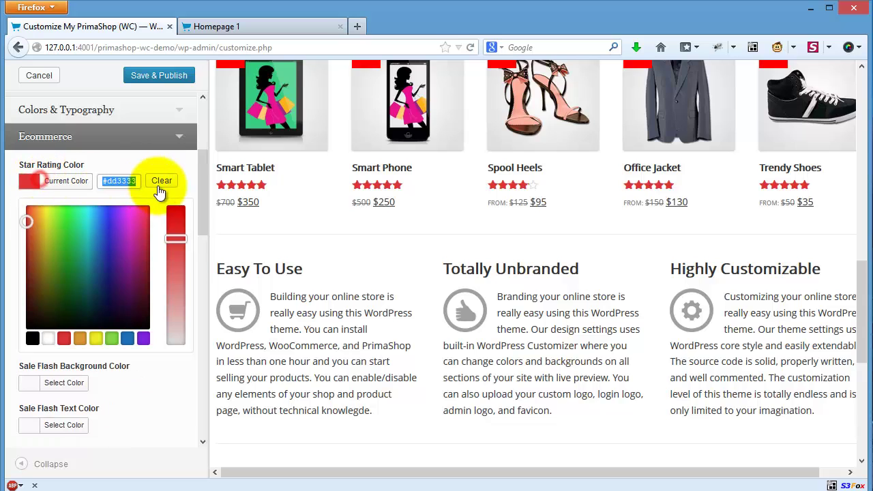
pyautogui.click(157, 181)
pyautogui.click(27, 182)
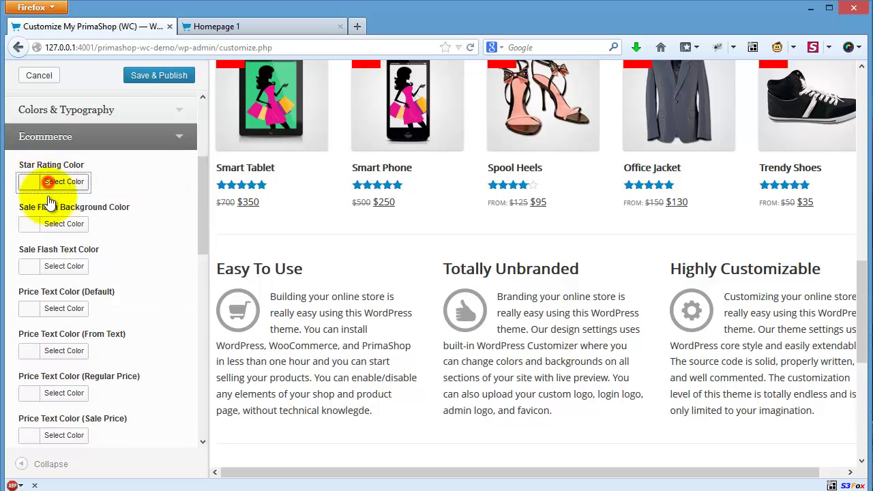
pyautogui.click(40, 225)
pyautogui.scroll(3, 303, 239)
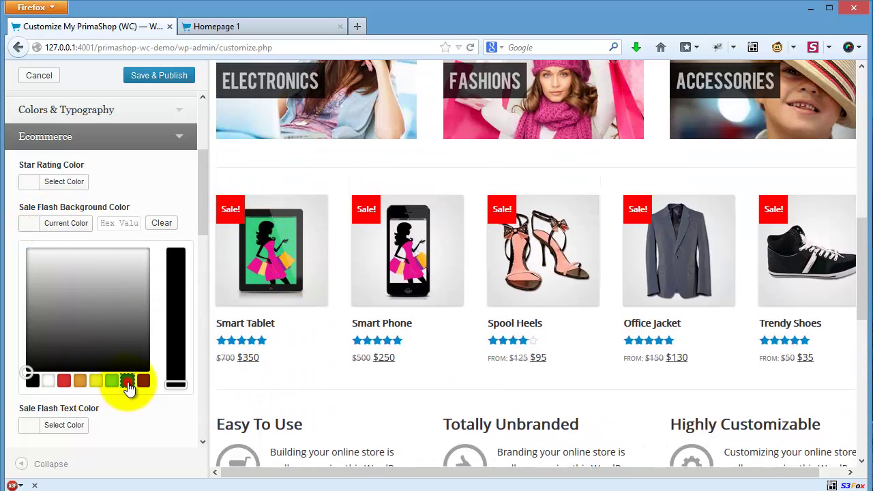
pyautogui.click(127, 383)
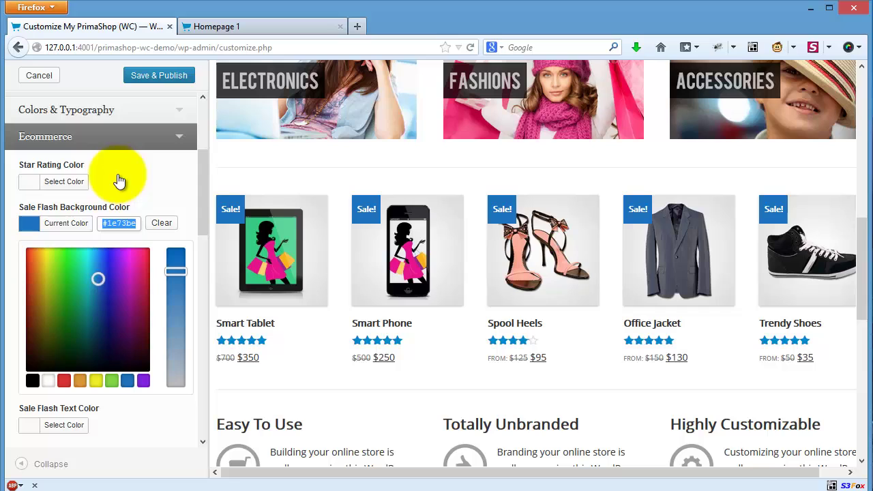
pyautogui.click(60, 185)
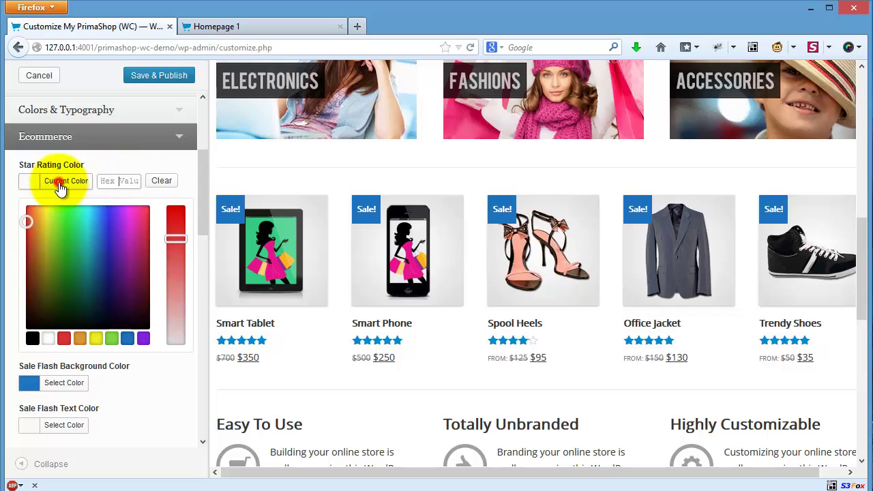
pyautogui.click(64, 339)
# Set the default and regular price text colours to green #81d742
pyautogui.scroll(-3, 149, 399)
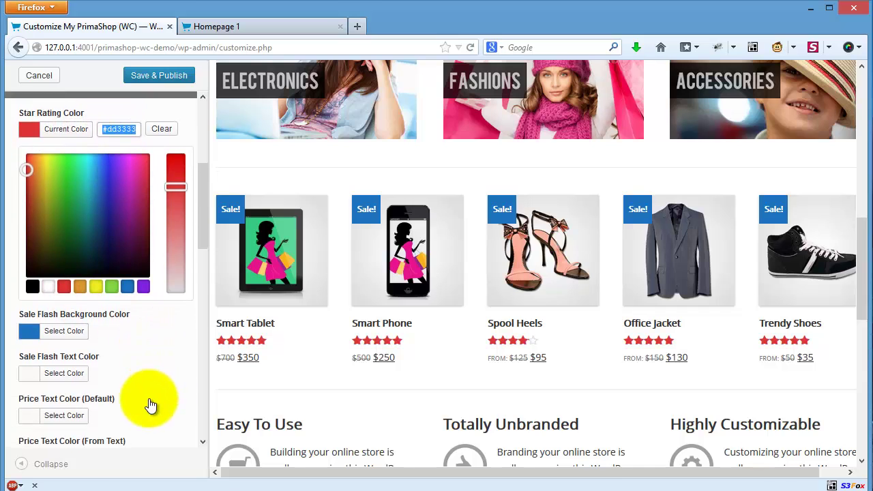
pyautogui.scroll(-3, 149, 396)
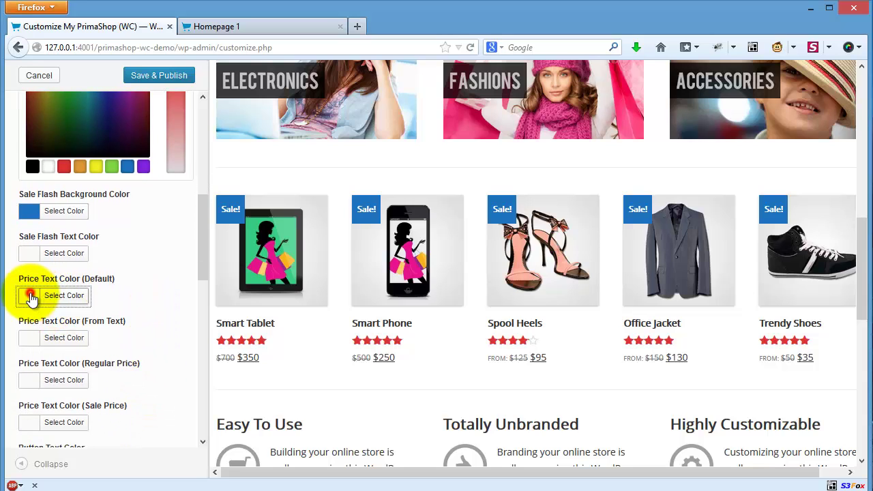
pyautogui.click(30, 295)
pyautogui.scroll(-2, 116, 355)
pyautogui.click(114, 397)
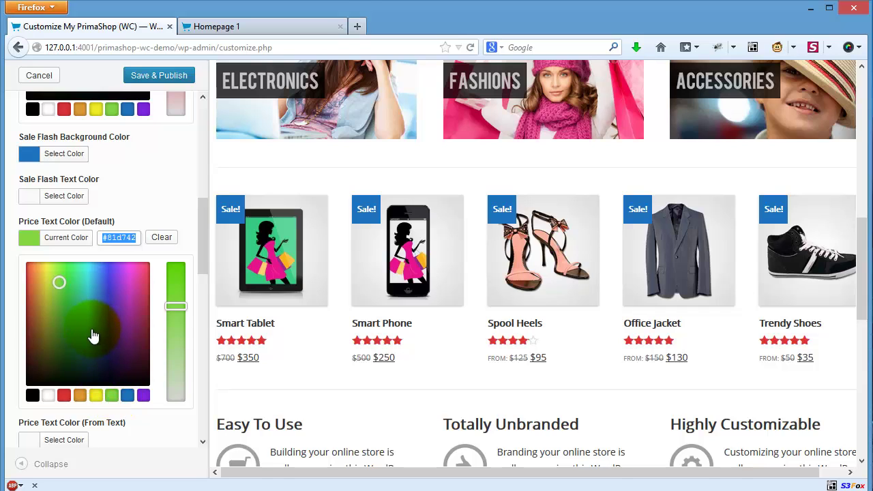
pyautogui.click(30, 238)
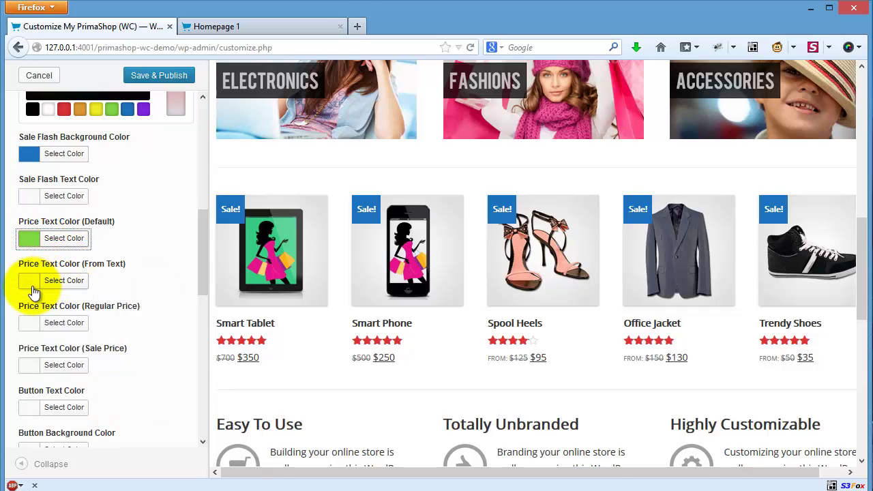
pyautogui.scroll(-1, 38, 310)
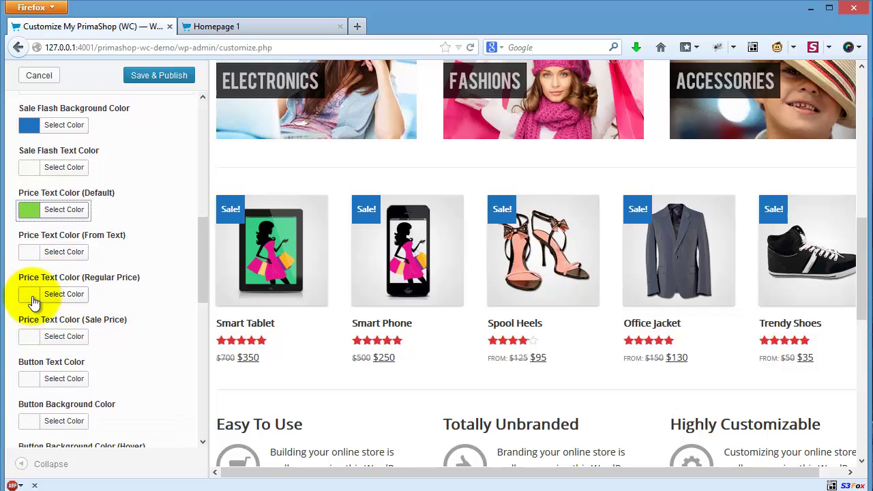
pyautogui.click(32, 296)
pyautogui.scroll(-2, 122, 409)
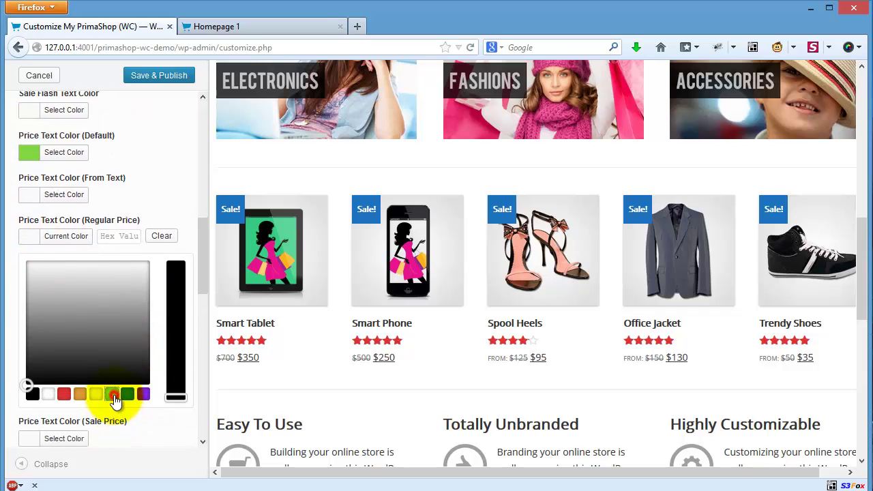
pyautogui.click(113, 396)
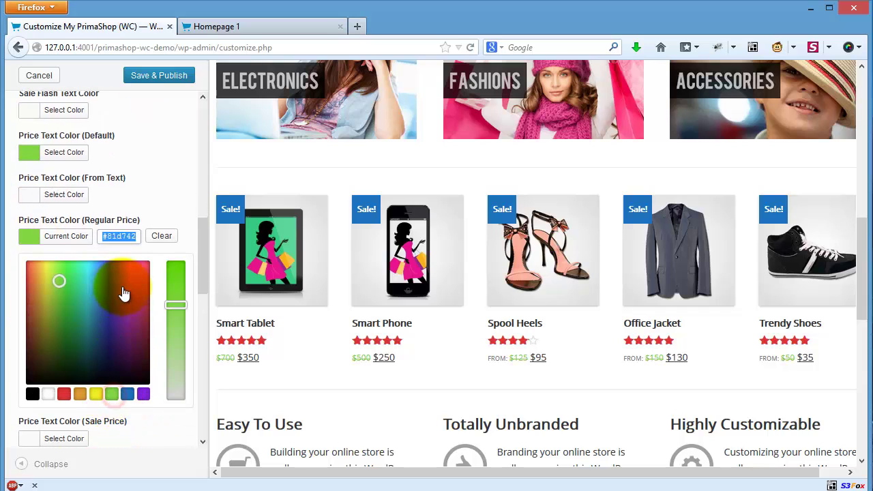
pyautogui.click(165, 213)
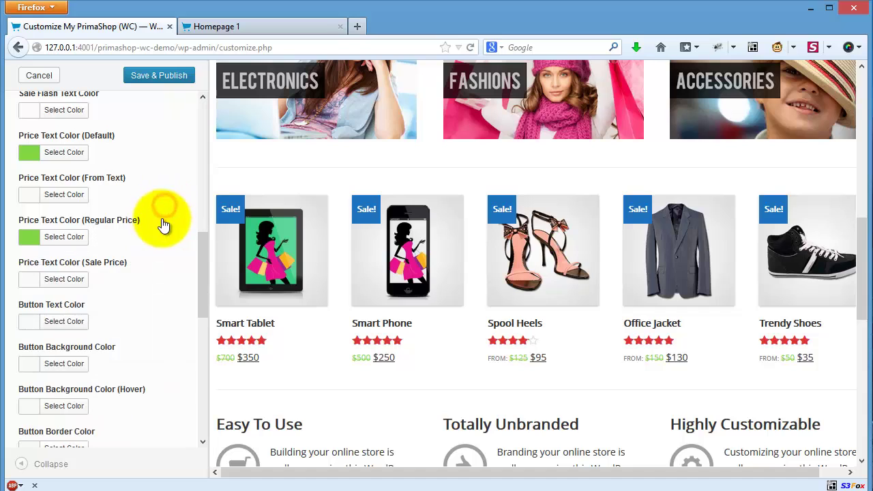
# Make the sale price text red
pyautogui.click(59, 285)
pyautogui.scroll(-1, 137, 392)
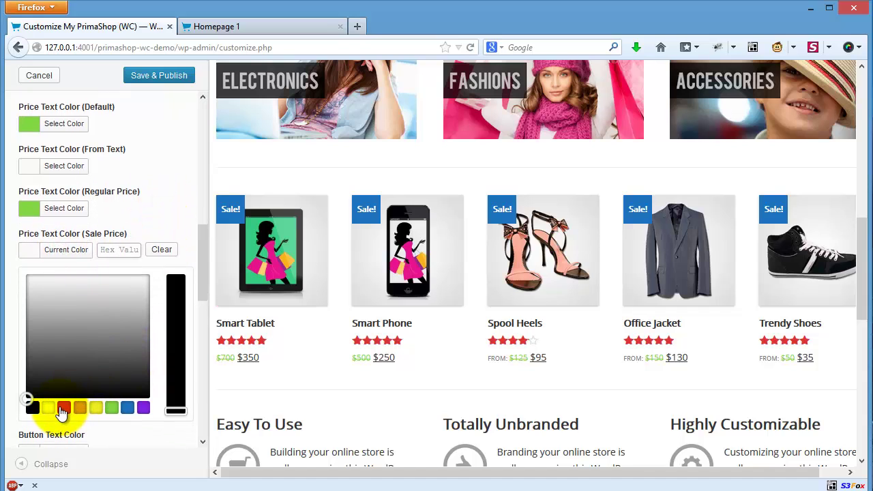
pyautogui.click(64, 410)
pyautogui.click(176, 223)
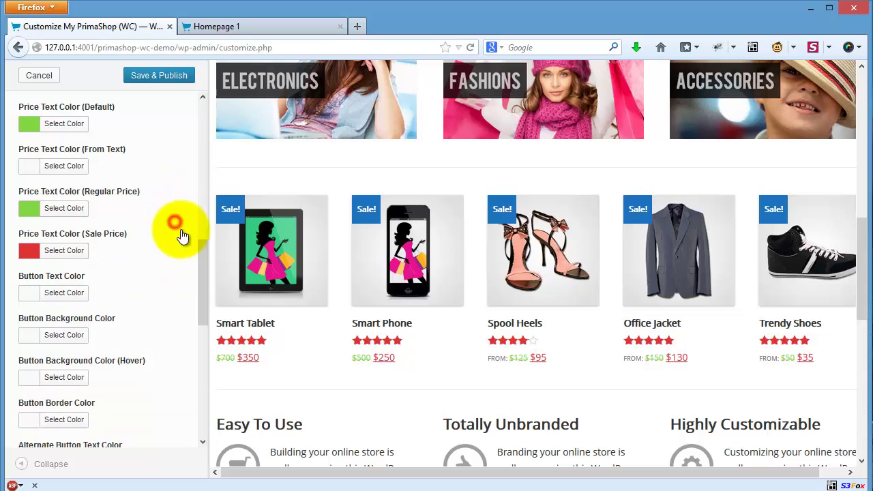
pyautogui.scroll(-2, 175, 283)
pyautogui.scroll(-9, 320, 355)
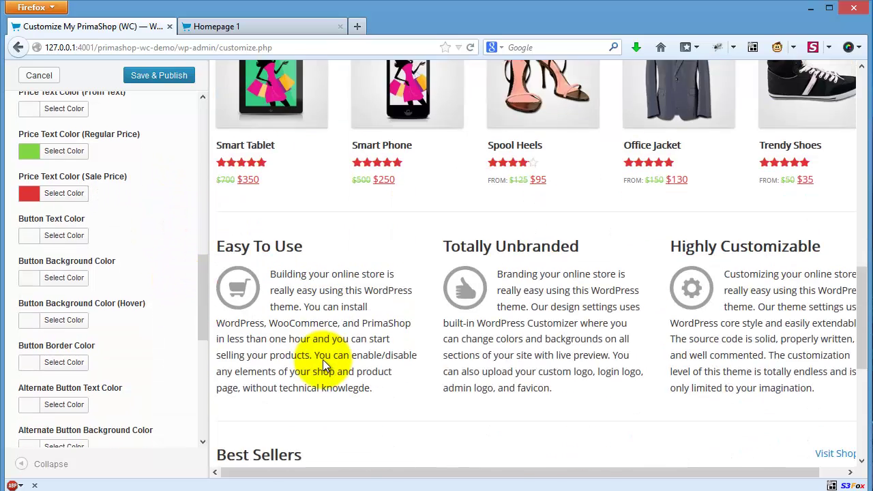
# Set the button background colour to green #81d742, leaving button text colour unchanged
pyautogui.scroll(-2, 324, 367)
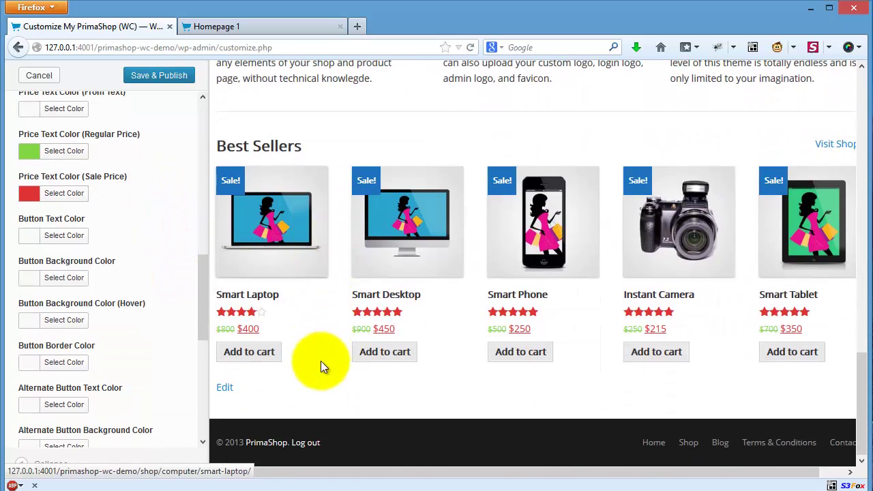
pyautogui.click(79, 239)
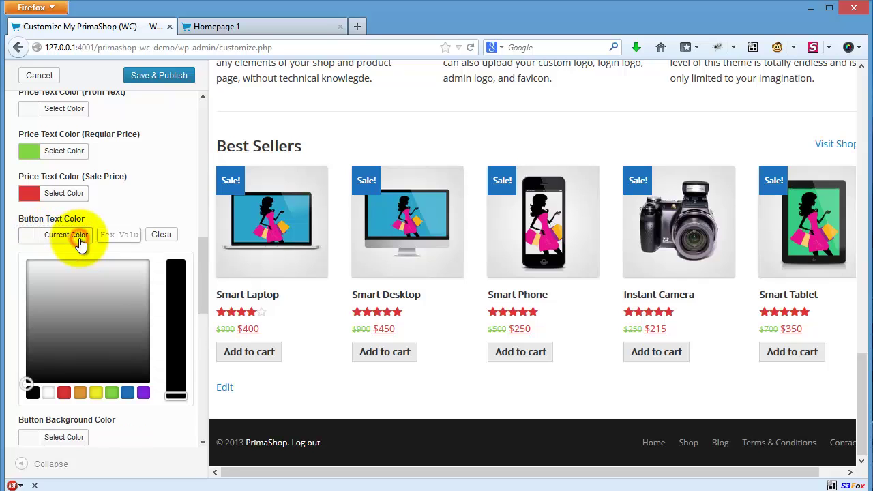
pyautogui.click(125, 218)
pyautogui.click(53, 280)
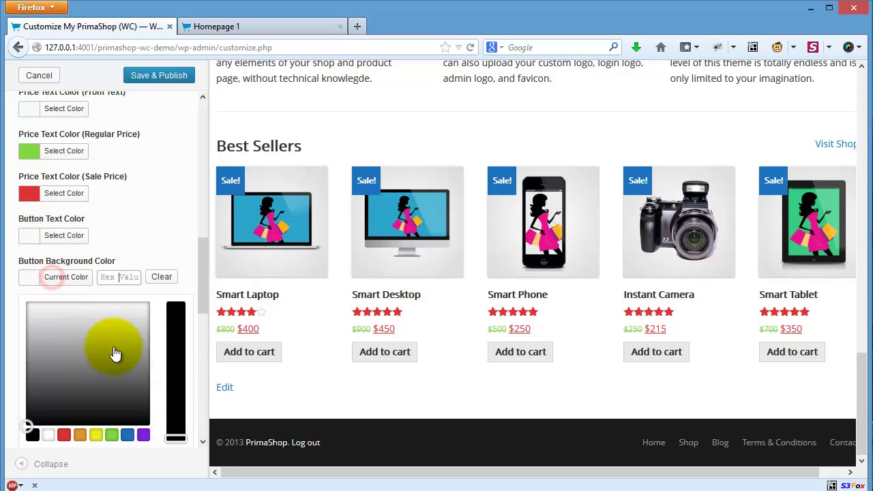
pyautogui.scroll(-1, 117, 370)
pyautogui.click(112, 406)
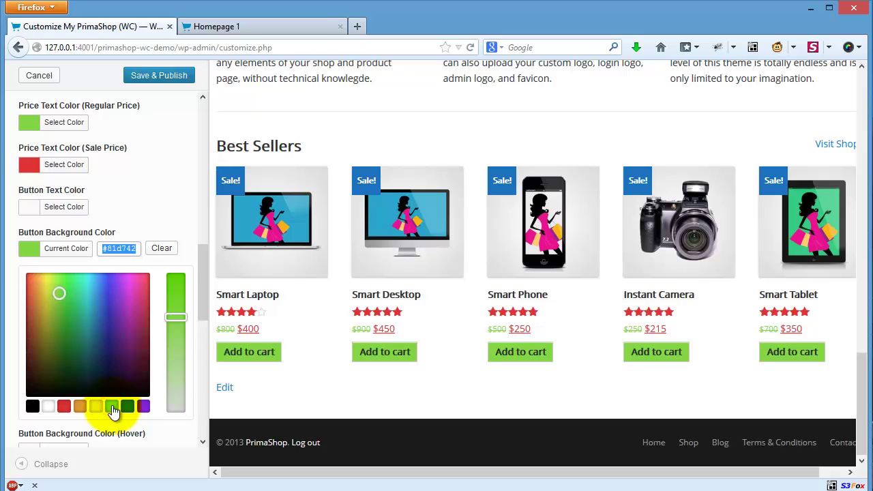
pyautogui.click(164, 220)
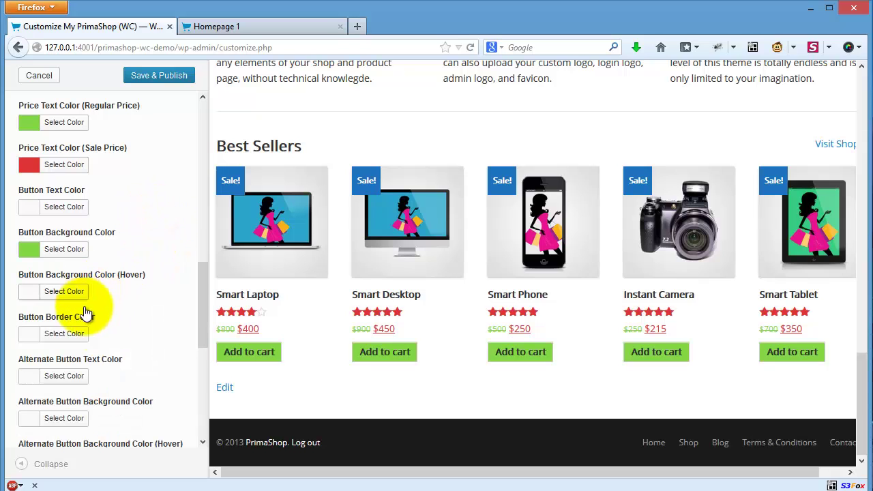
# Give the buttons a blue #1e73be border colour
pyautogui.click(37, 334)
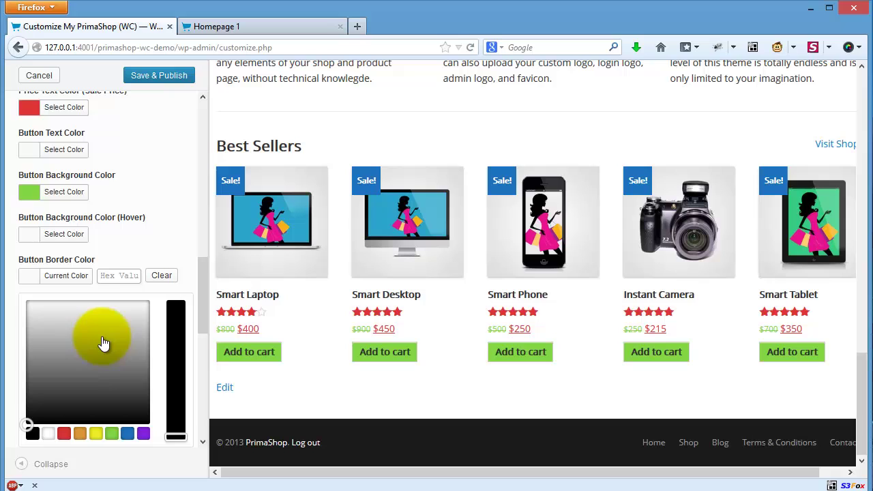
pyautogui.scroll(-2, 103, 343)
pyautogui.click(127, 376)
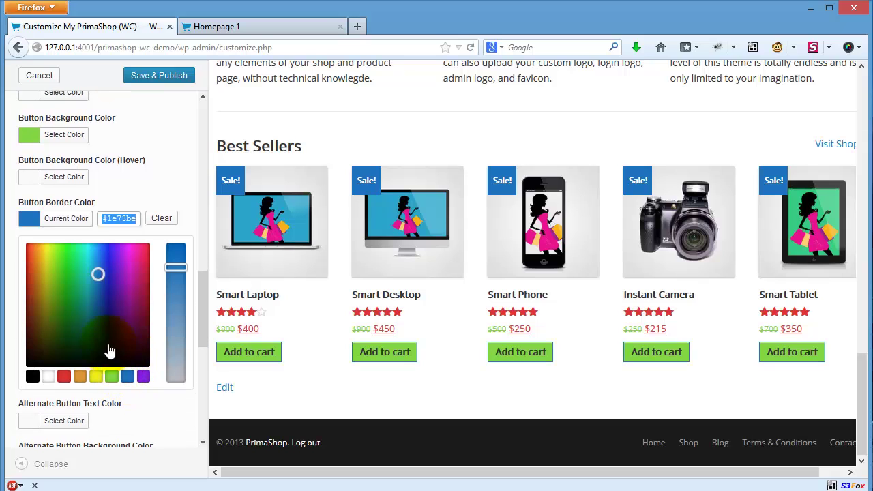
pyautogui.click(29, 218)
pyautogui.scroll(-2, 116, 300)
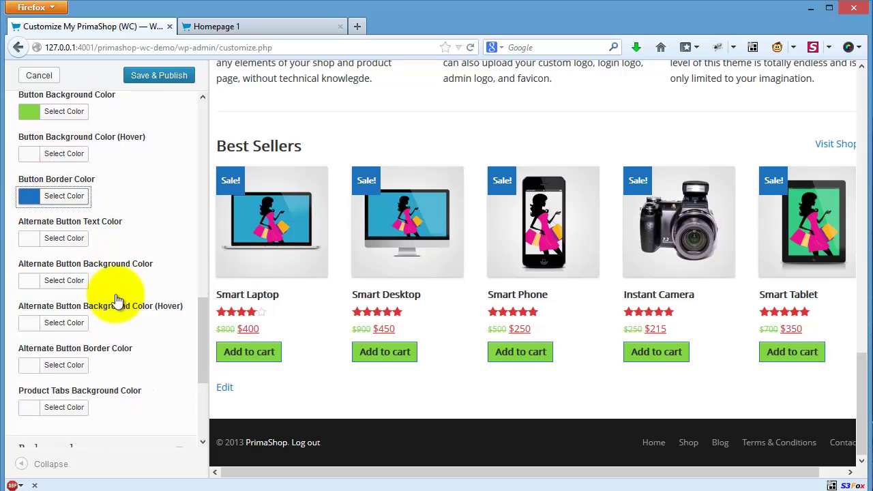
pyautogui.scroll(-3, 116, 300)
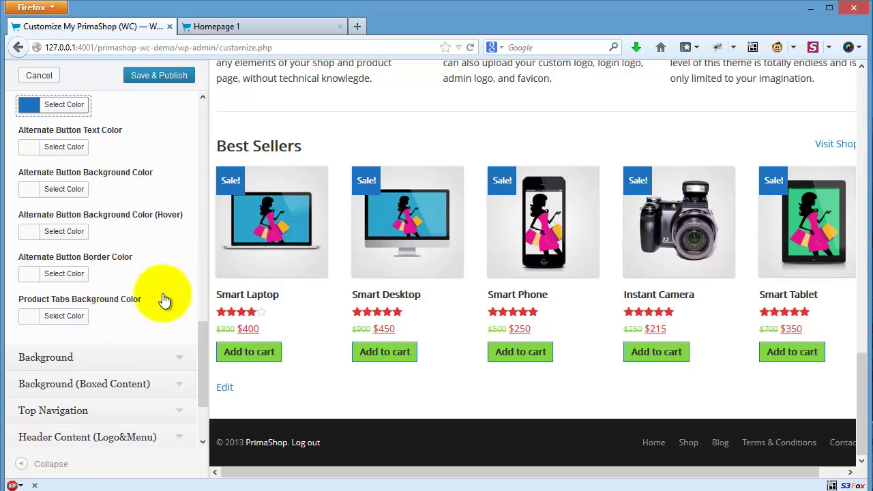
pyautogui.scroll(-4, 164, 300)
# Expand Header Featured and set its background colour to green #81d742
pyautogui.click(177, 247)
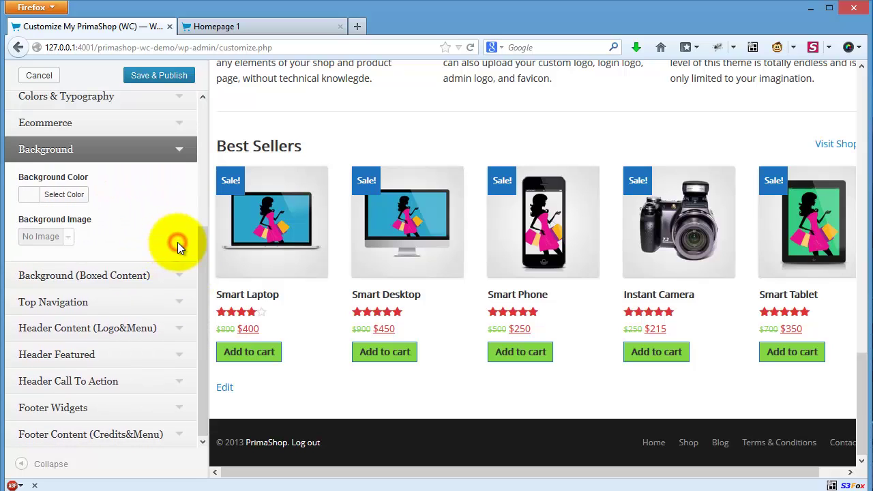
pyautogui.click(183, 156)
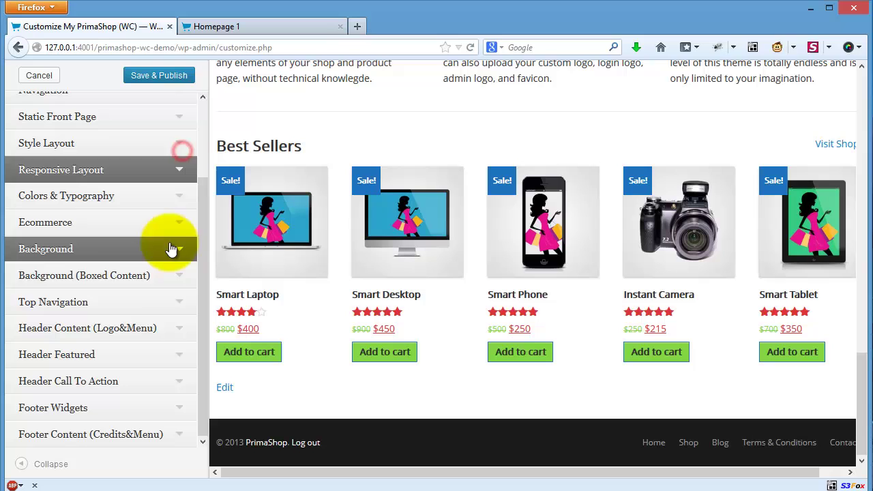
pyautogui.click(178, 307)
pyautogui.click(177, 308)
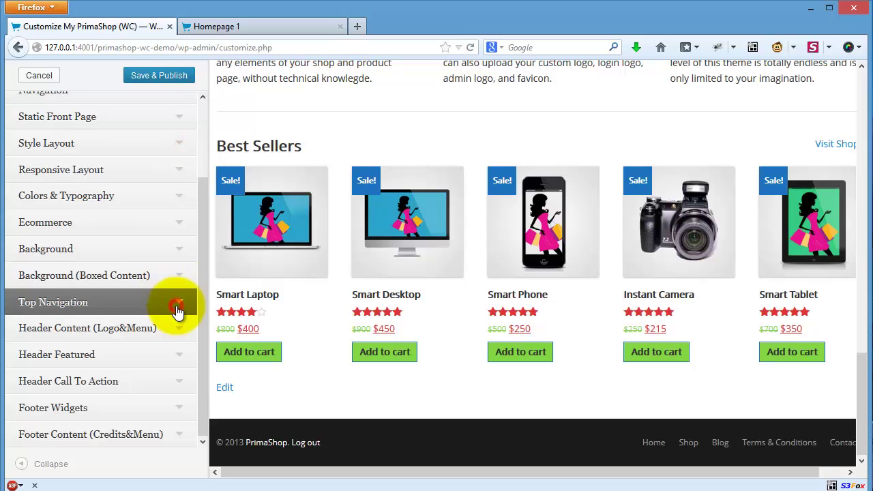
pyautogui.click(180, 359)
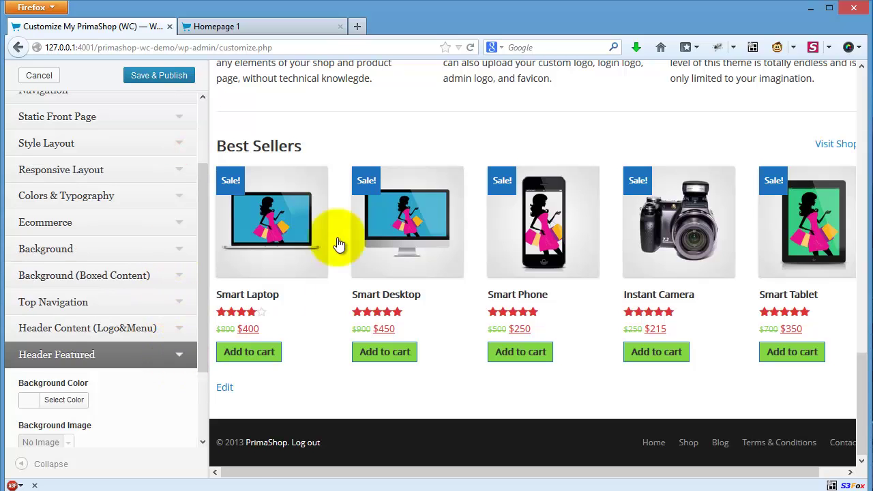
pyautogui.scroll(10, 416, 189)
pyautogui.scroll(5, 418, 184)
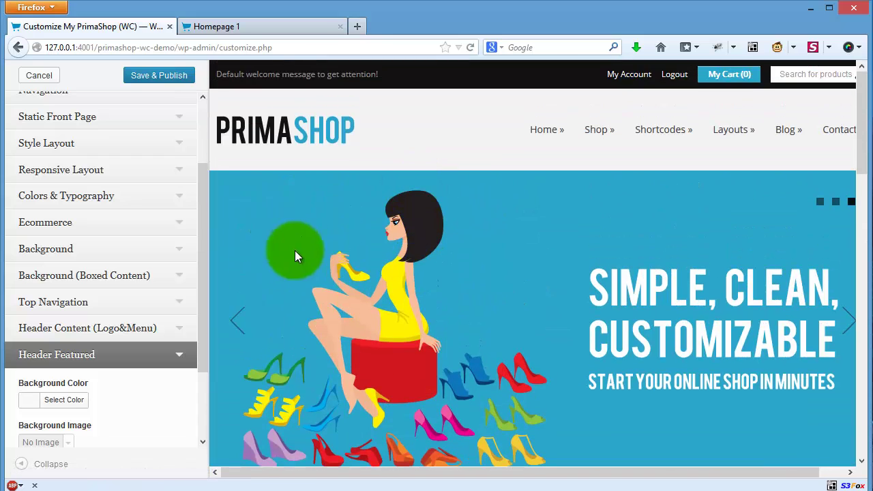
pyautogui.scroll(-3, 202, 379)
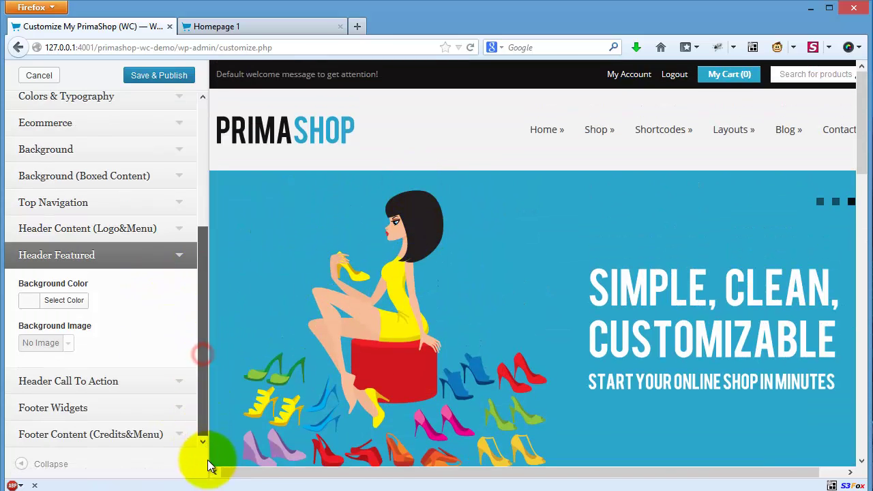
pyautogui.click(34, 305)
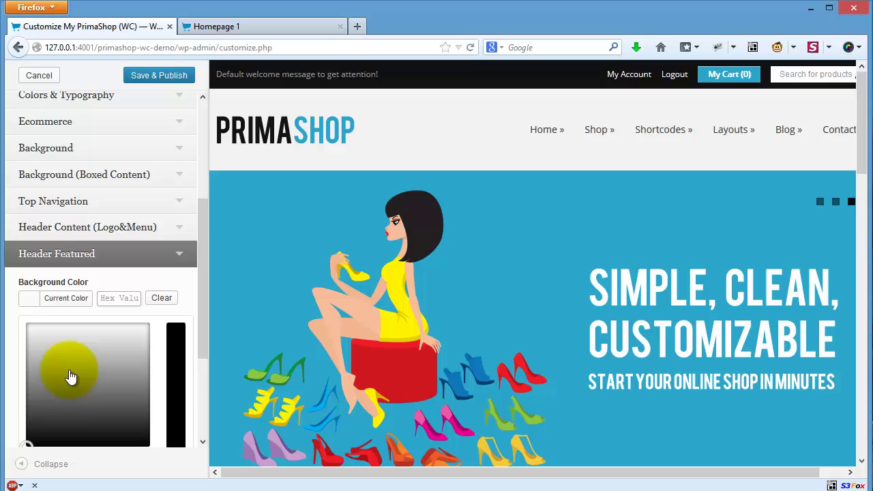
pyautogui.scroll(-2, 68, 375)
pyautogui.click(111, 371)
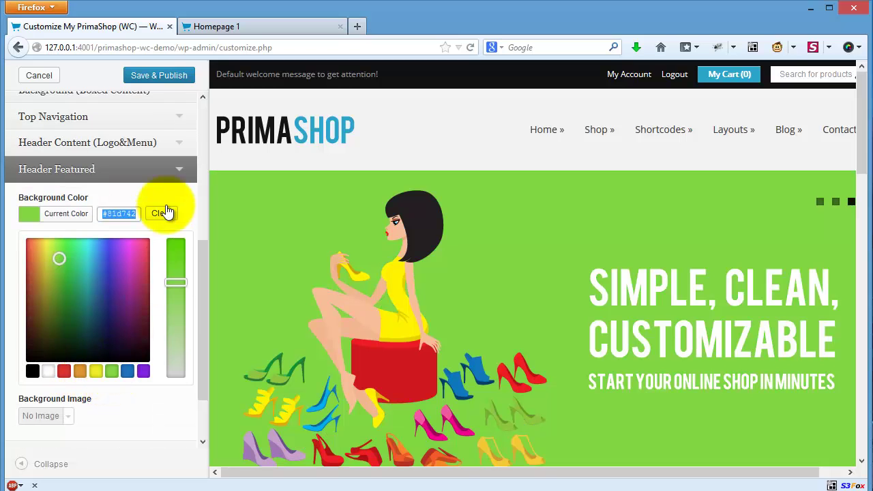
pyautogui.click(73, 213)
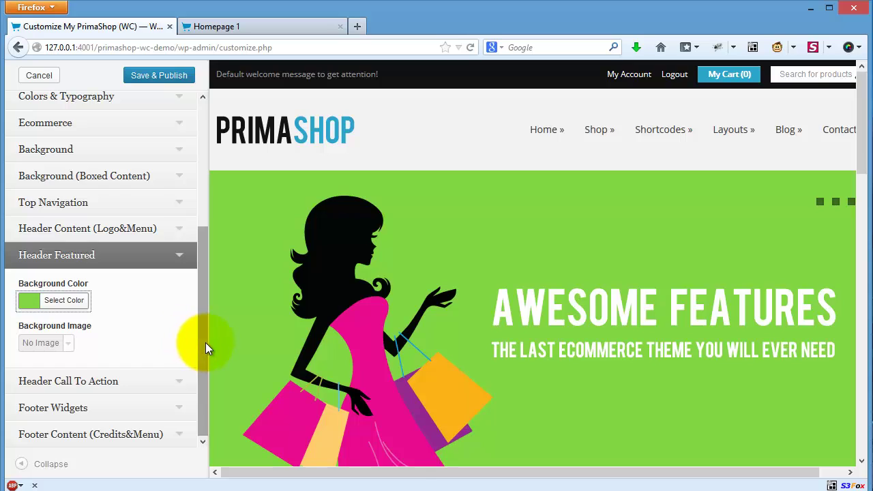
# Save & Publish, confirm the green slider on reloaded Homepage 1, then close the Customizer
pyautogui.click(170, 78)
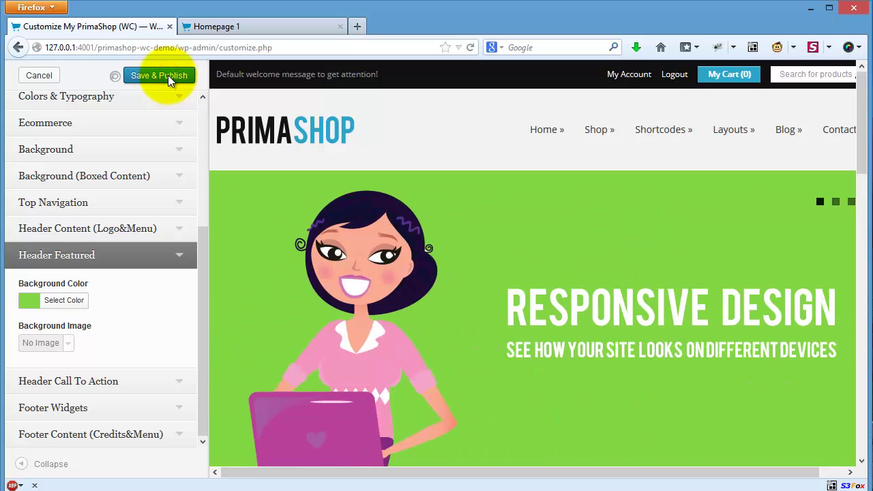
pyautogui.click(229, 27)
pyautogui.click(470, 47)
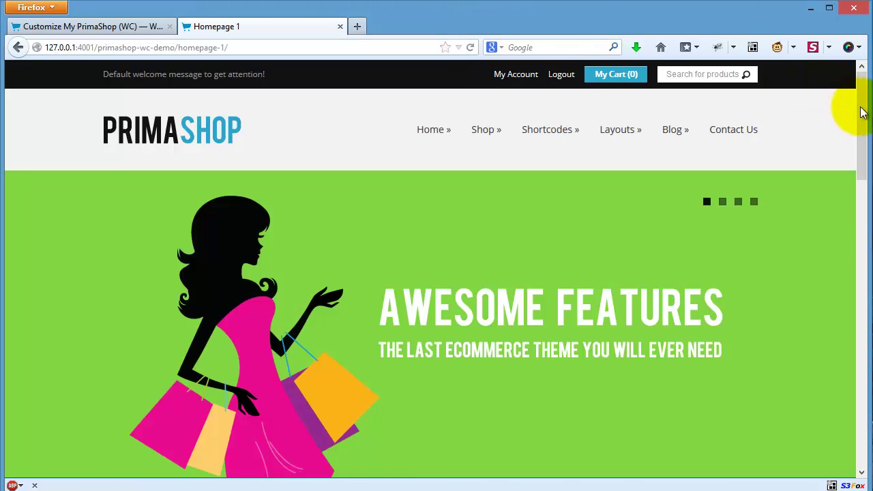
pyautogui.moveTo(862, 112); pyautogui.dragTo(864, 93)
pyautogui.click(114, 28)
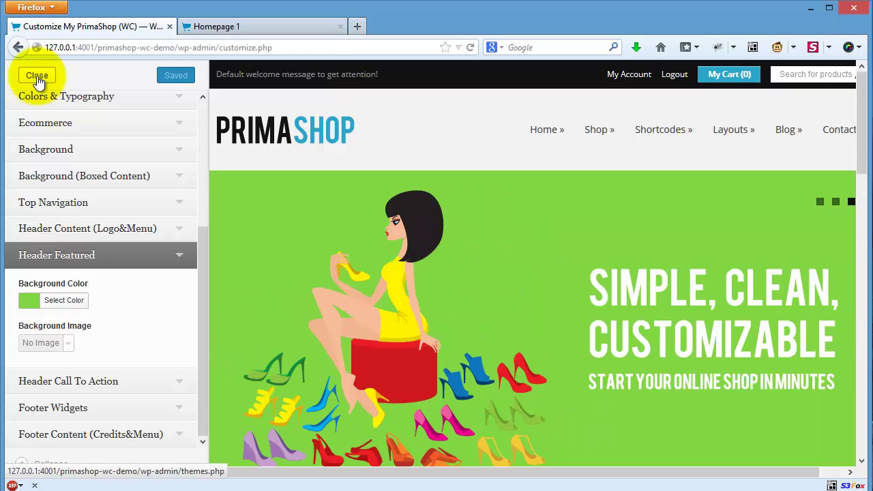
pyautogui.click(38, 77)
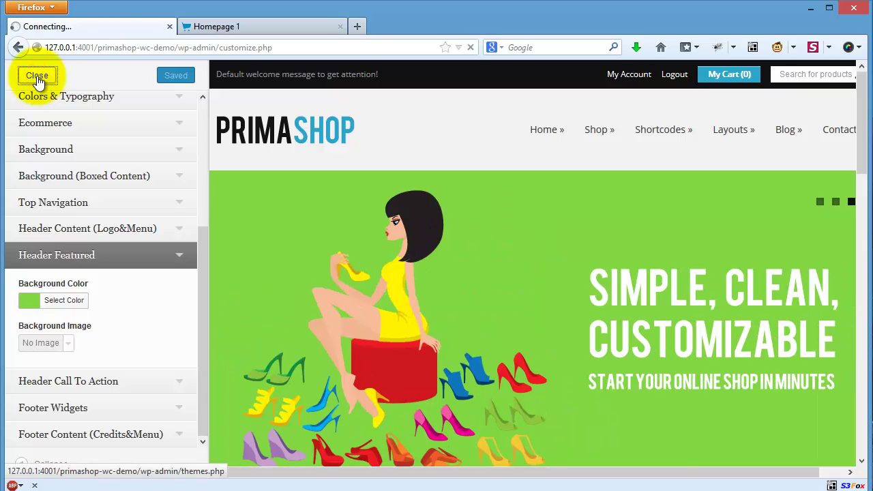
# Open the PrimaShop Theme Settings Settings tab and set the export file type to Design Settings
pyautogui.scroll(-1, 202, 311)
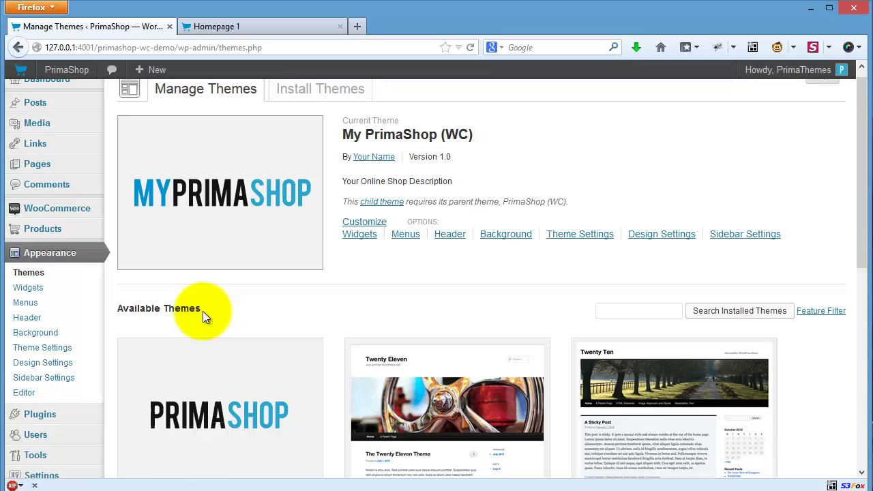
pyautogui.scroll(-2, 203, 311)
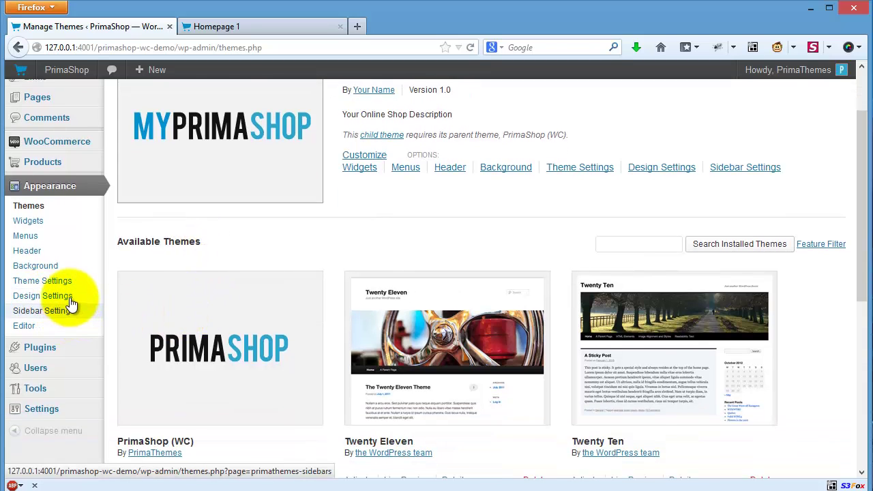
pyautogui.click(71, 287)
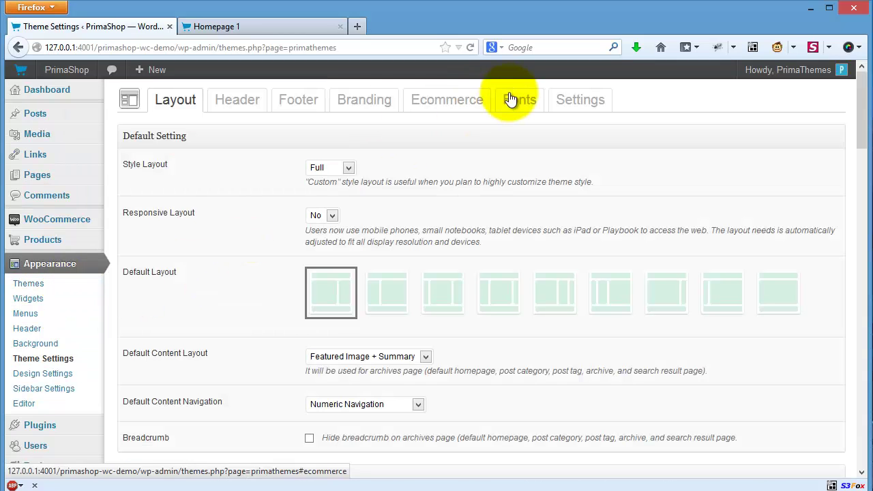
pyautogui.click(573, 100)
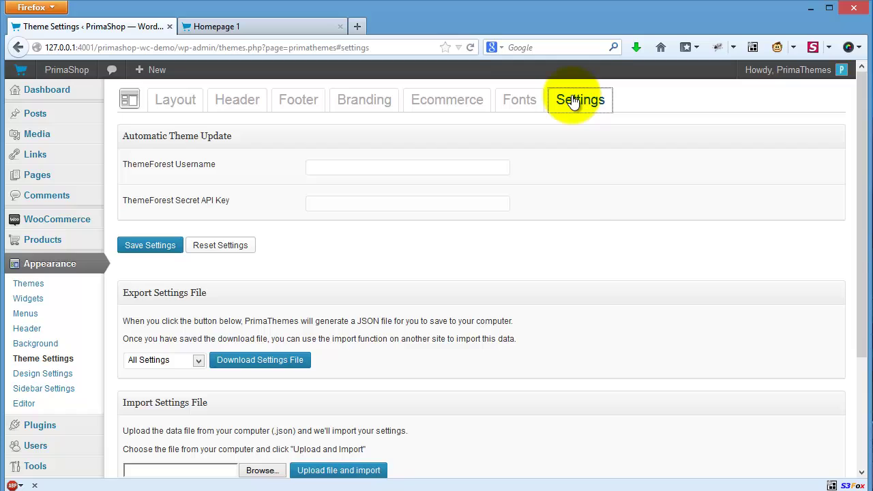
pyautogui.scroll(-2, 585, 231)
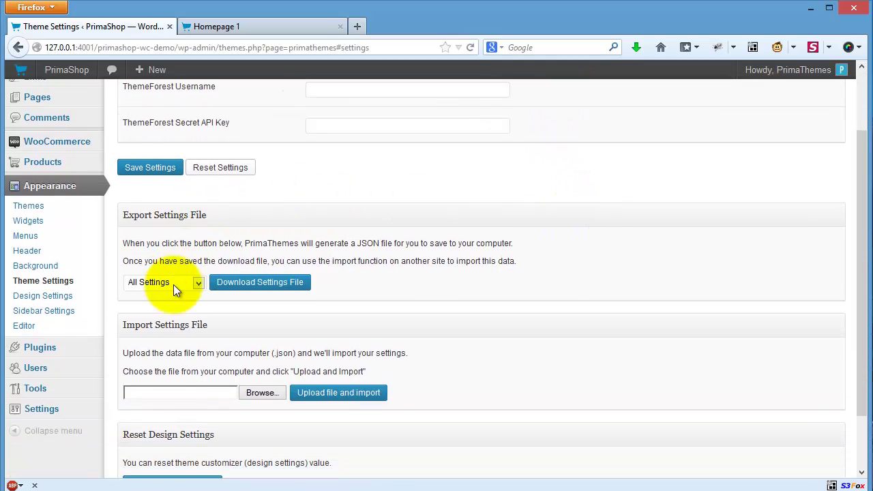
pyautogui.click(170, 283)
pyautogui.click(178, 318)
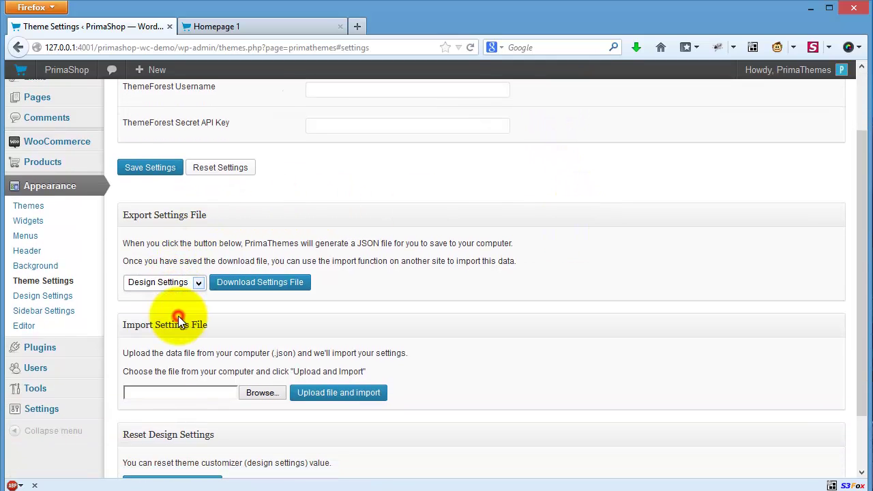
pyautogui.click(272, 285)
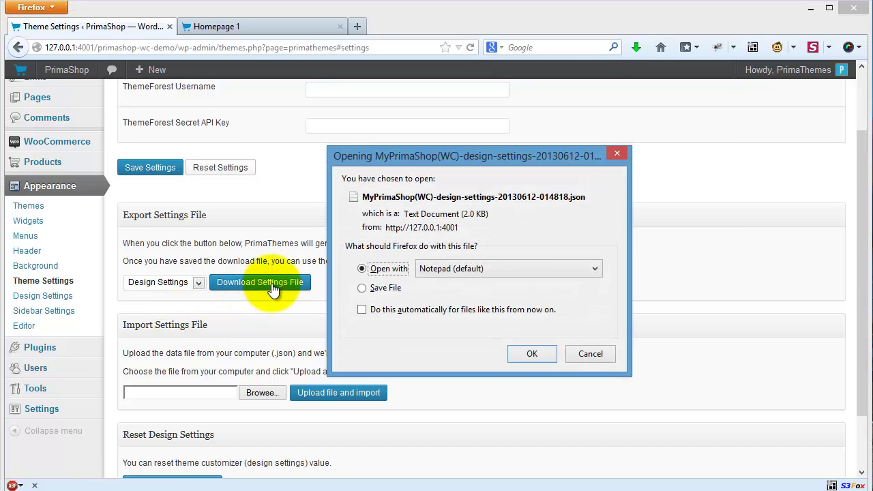
pyautogui.click(379, 288)
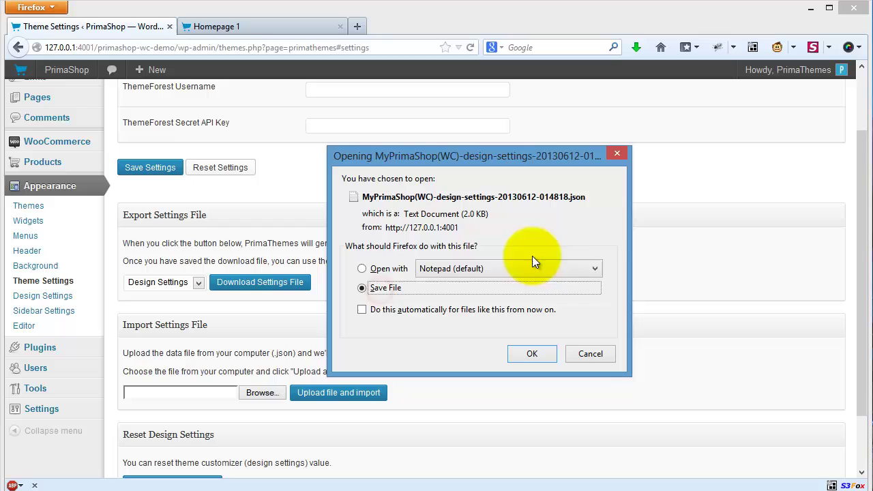
pyautogui.click(591, 354)
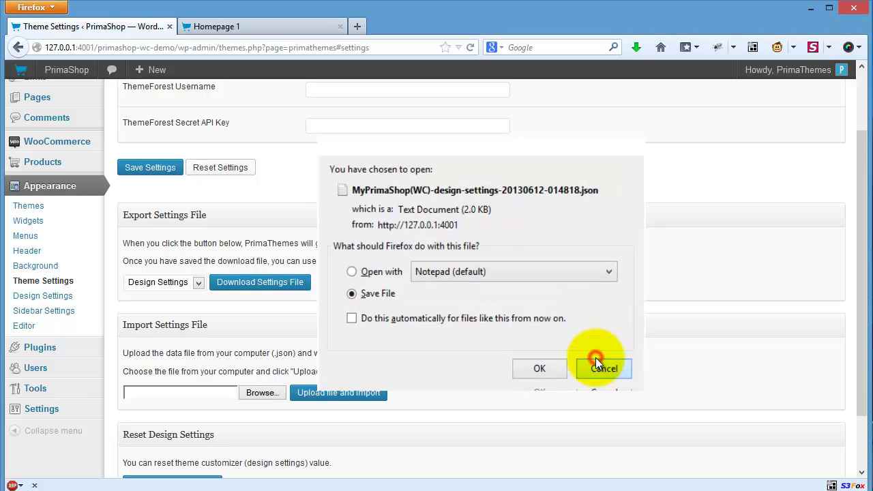
pyautogui.scroll(-2, 595, 357)
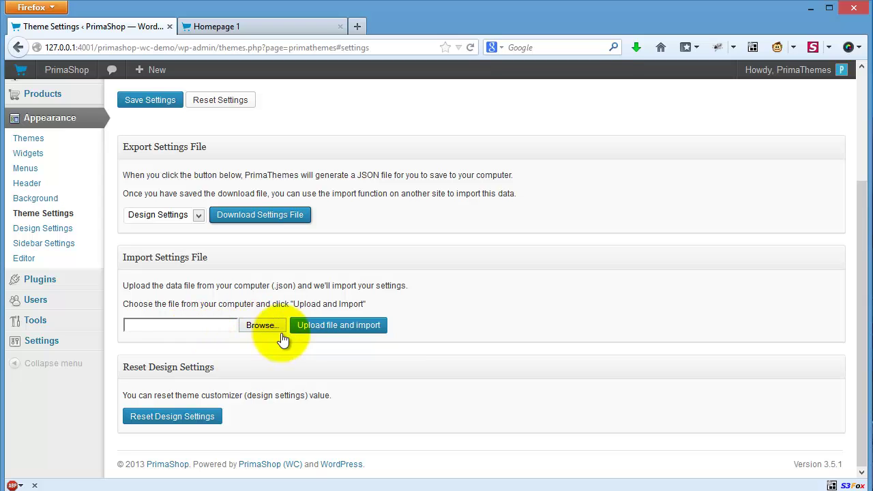
pyautogui.click(243, 27)
pyautogui.click(470, 48)
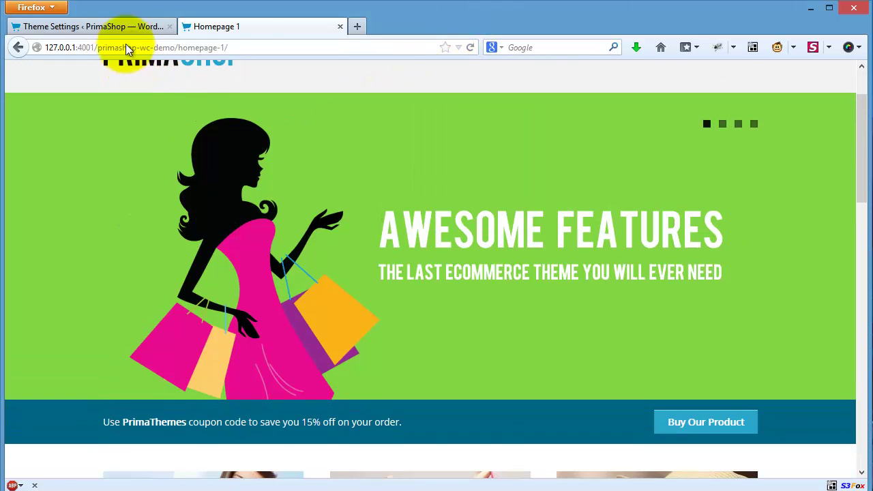
# Reset the design settings, then reload Homepage 1 to check the default colours
pyautogui.click(121, 26)
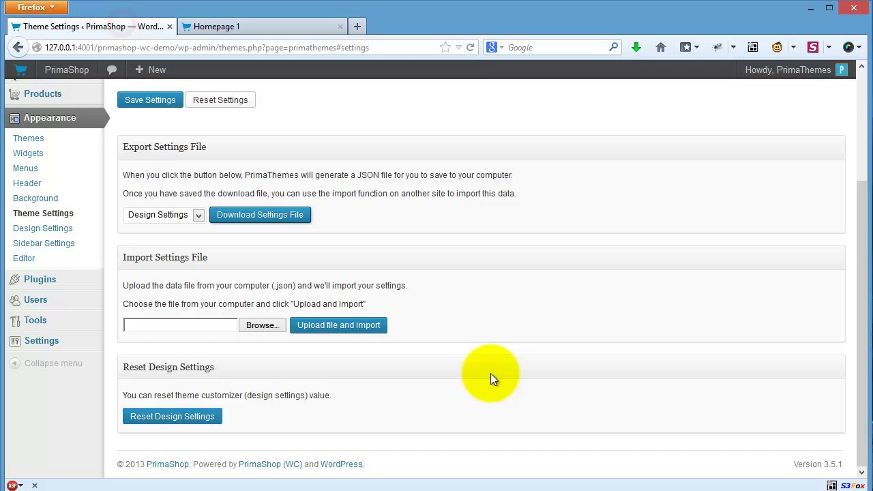
pyautogui.click(199, 424)
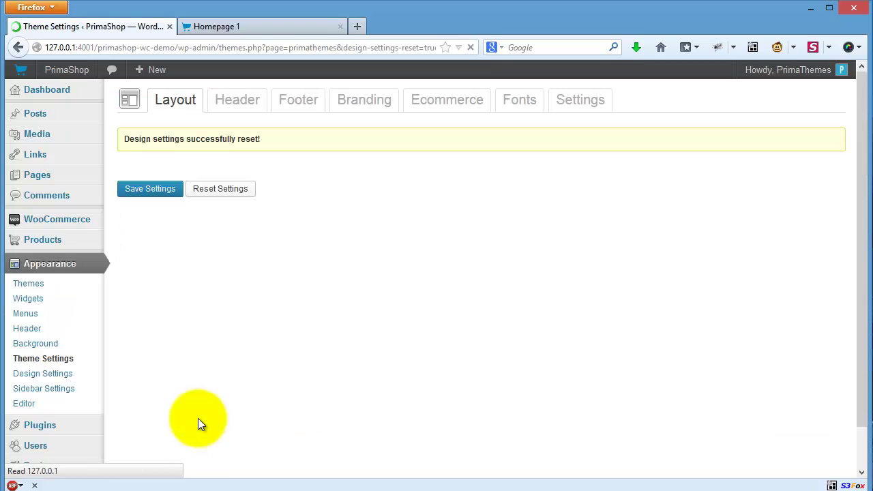
pyautogui.click(228, 30)
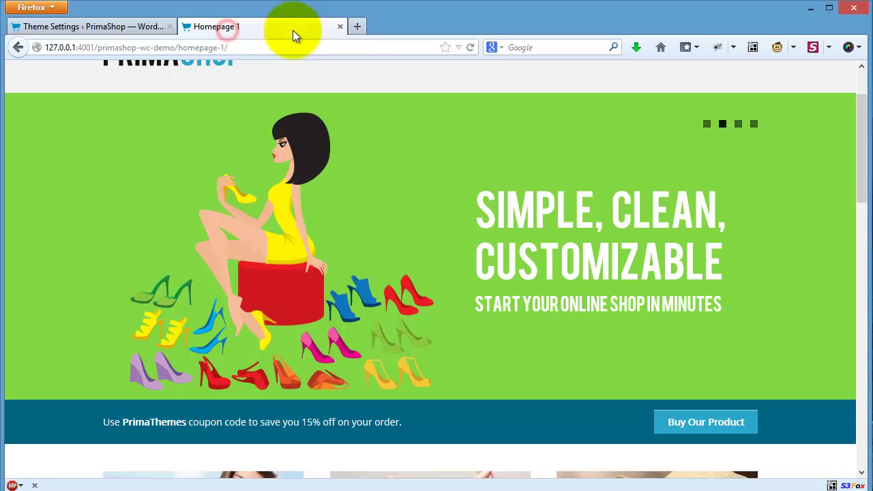
pyautogui.click(471, 47)
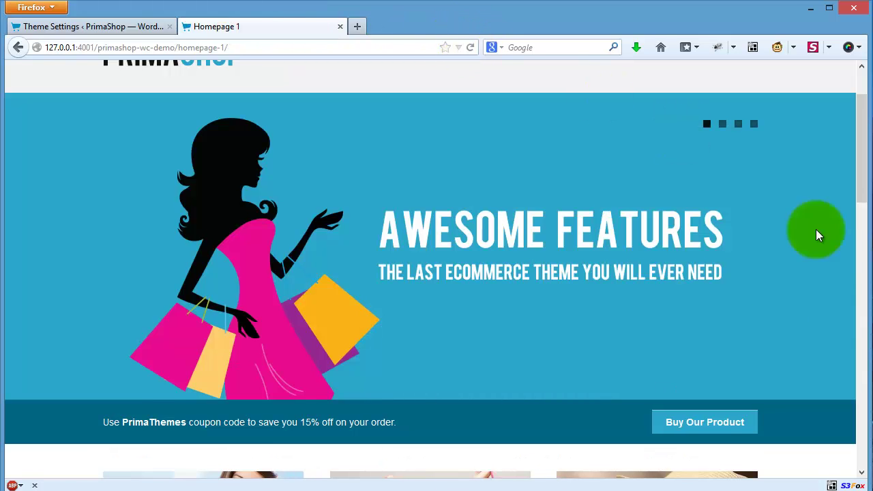
pyautogui.scroll(-15, 751, 347)
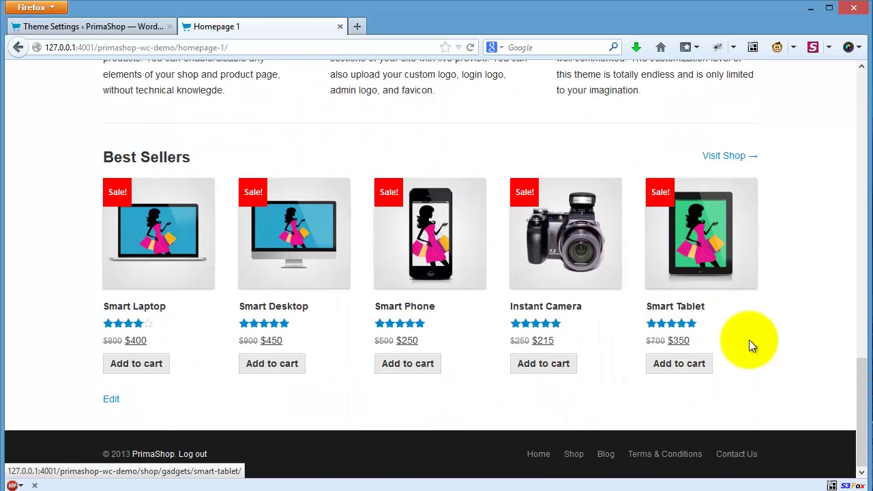